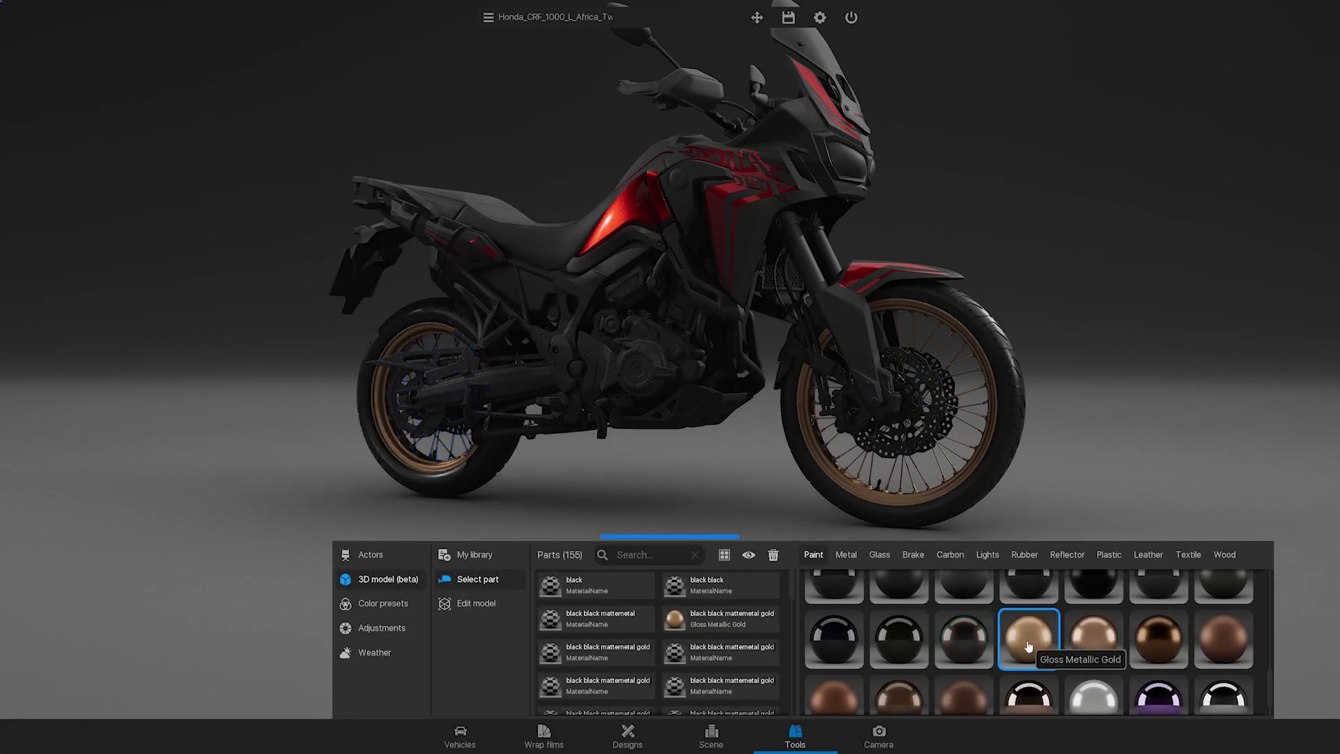
Step: Give the front fork a gold finish, the fender red, the fairing white and the handguard red
left_click(1028, 646)
left_click(904, 445)
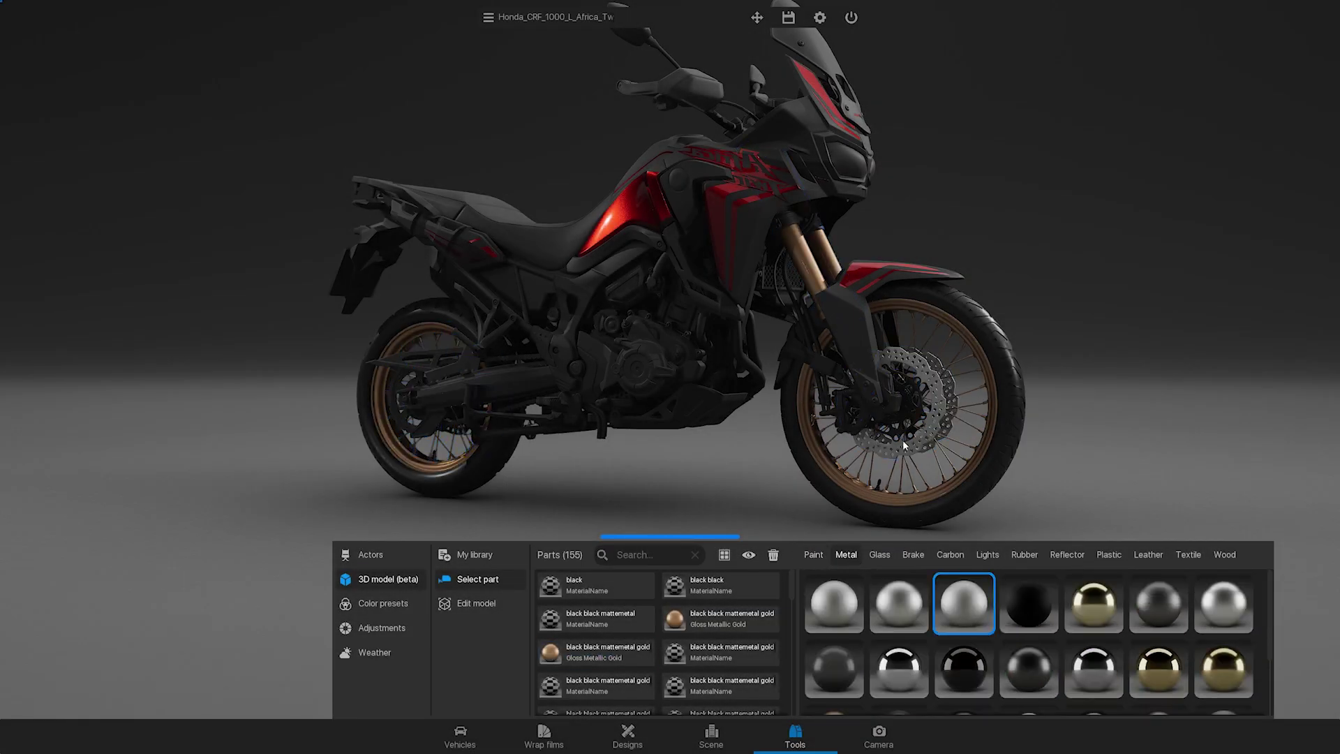
left_click(856, 344)
left_click(1029, 618)
scroll(1032, 654, "down", 1)
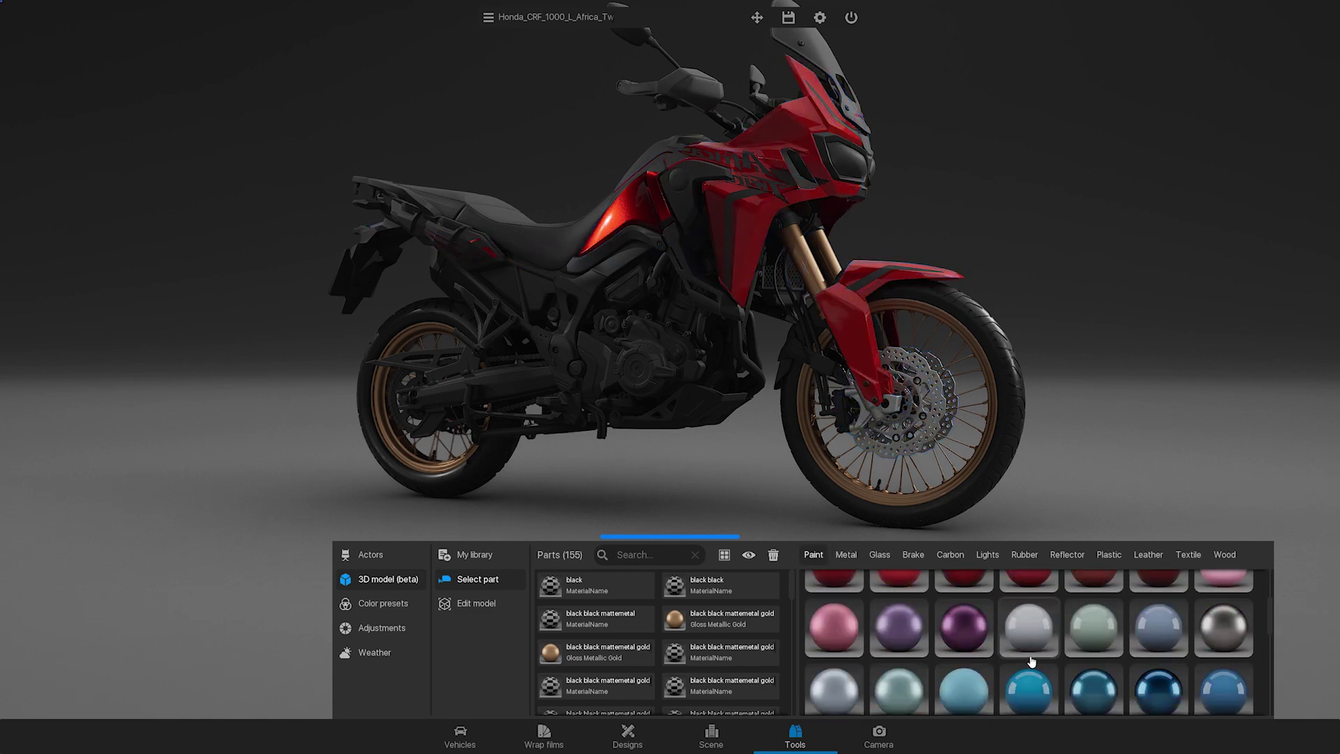
scroll(1031, 660, "down", 3)
left_click(1163, 615)
scroll(900, 681, "up", 3)
scroll(838, 680, "up", 2)
left_click(819, 682)
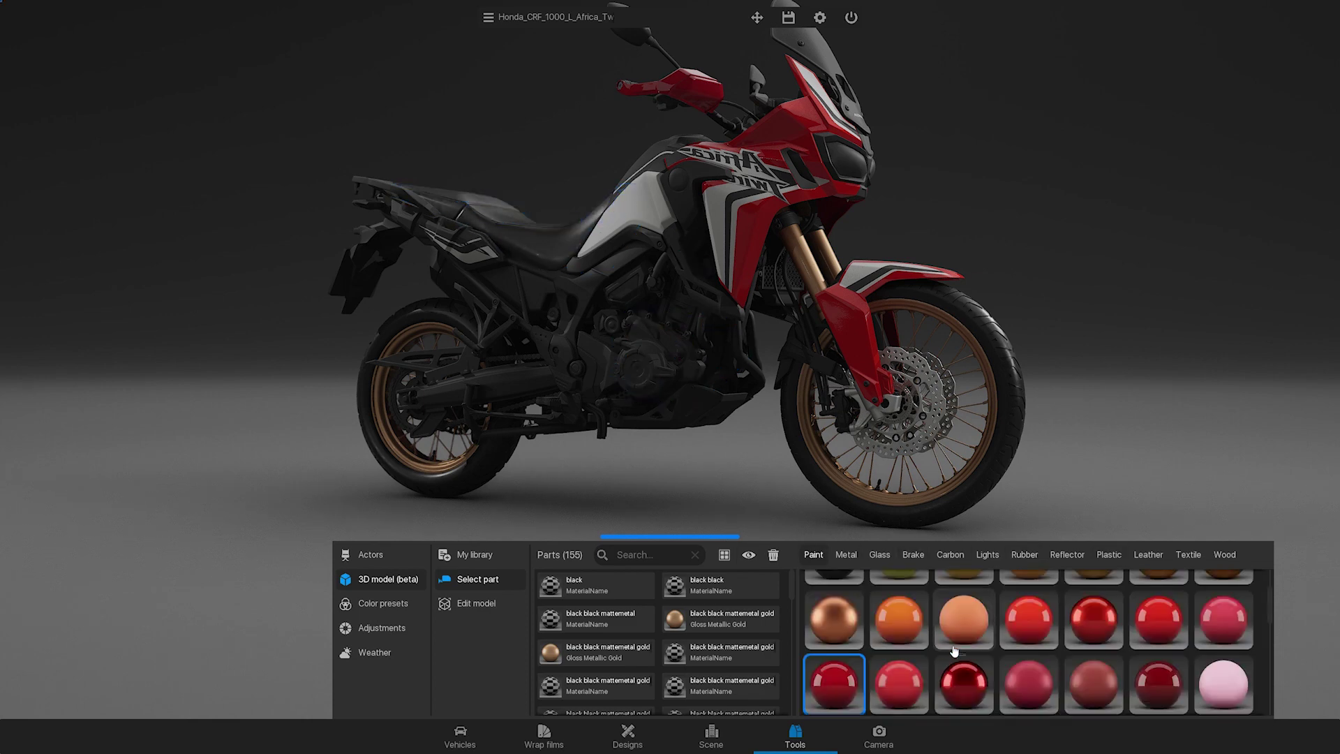
scroll(1047, 659, "up", 2)
Step: Give the engine cover sandblasted aluminium and the seat black leather
left_click(846, 553)
left_click(965, 607)
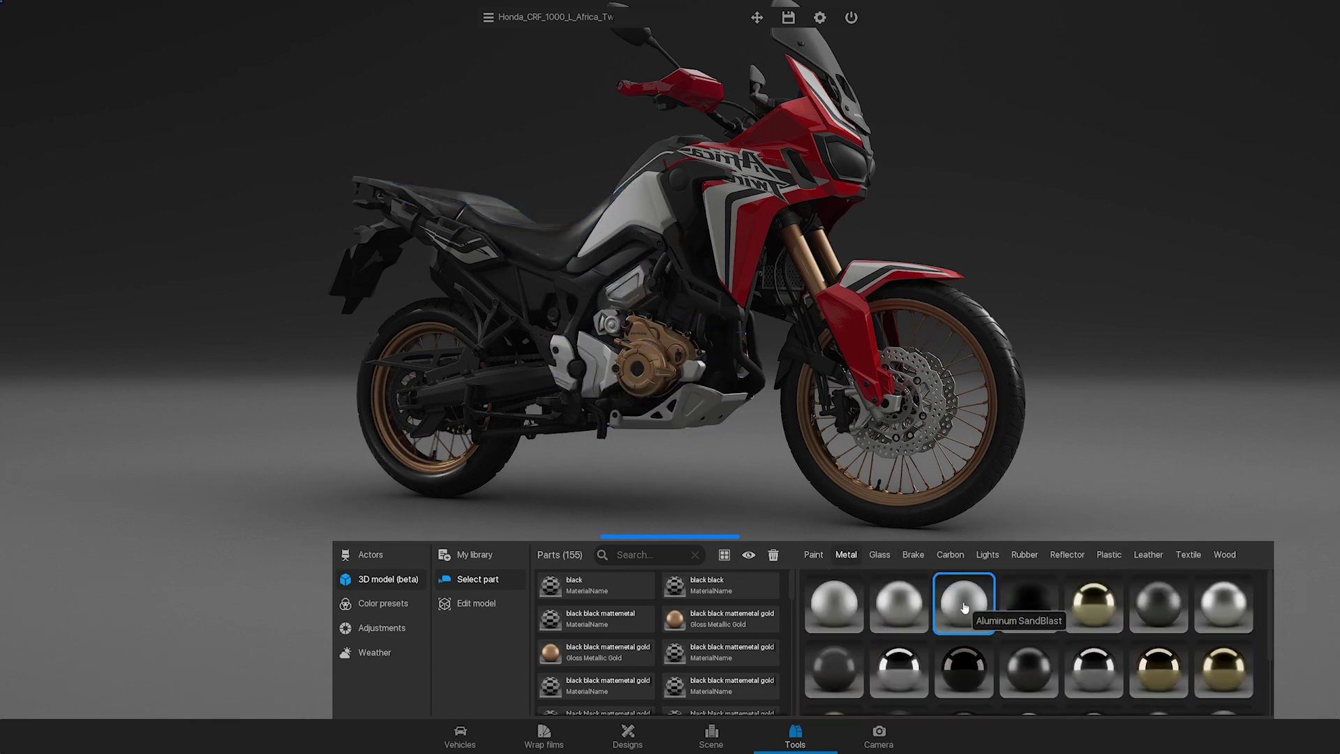
scroll(649, 503, "up", 3)
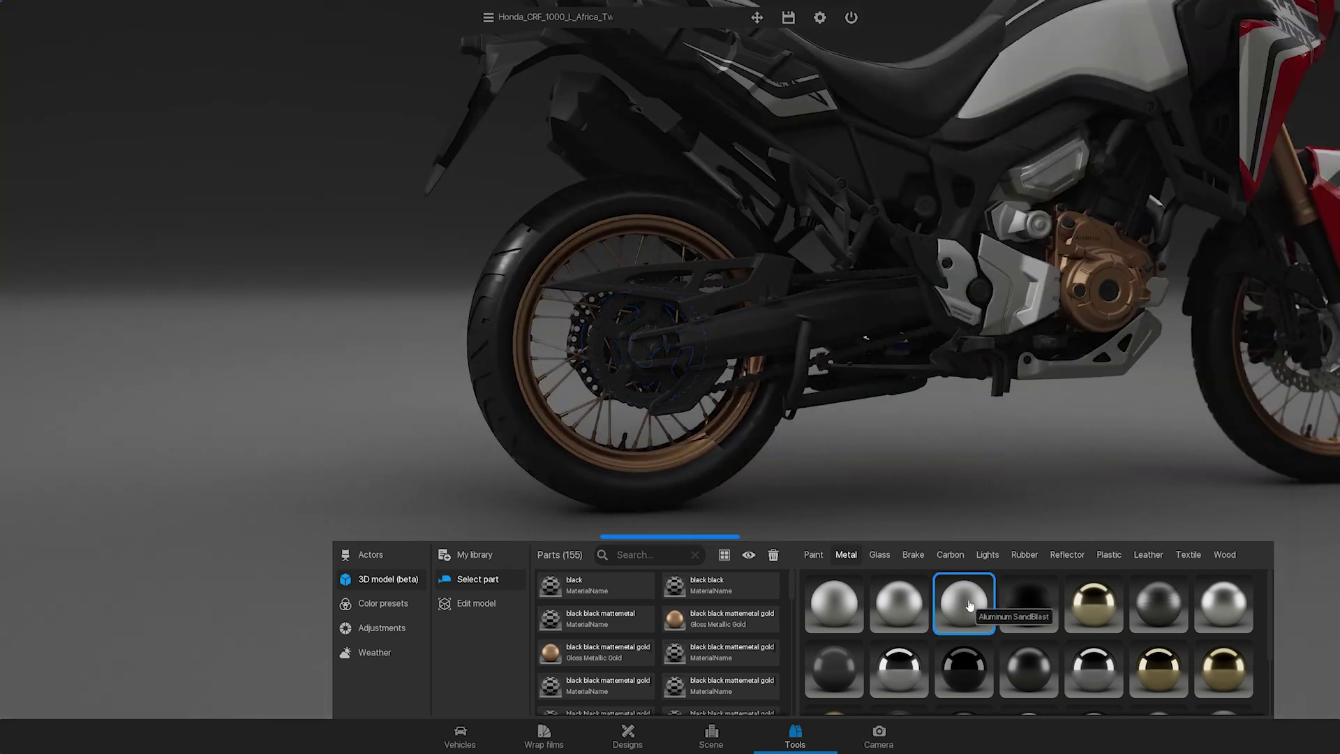
left_click(913, 554)
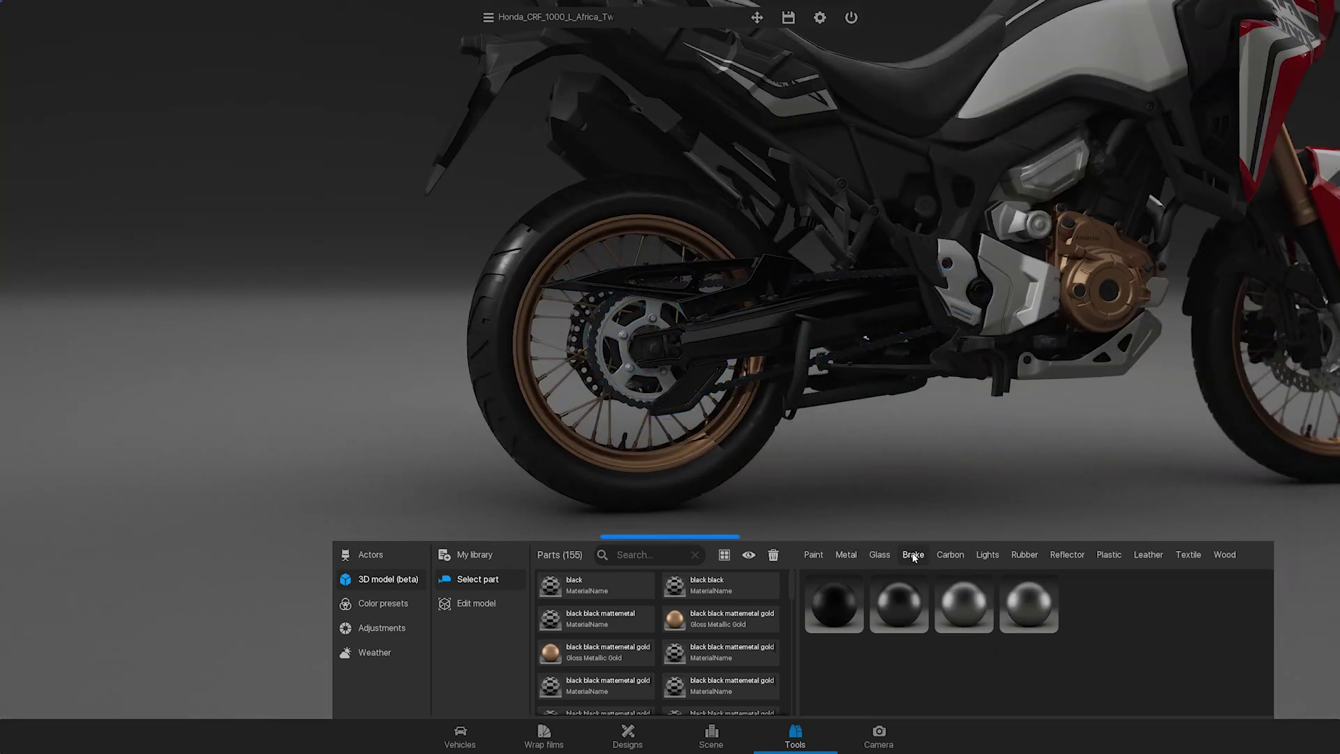
left_click(847, 554)
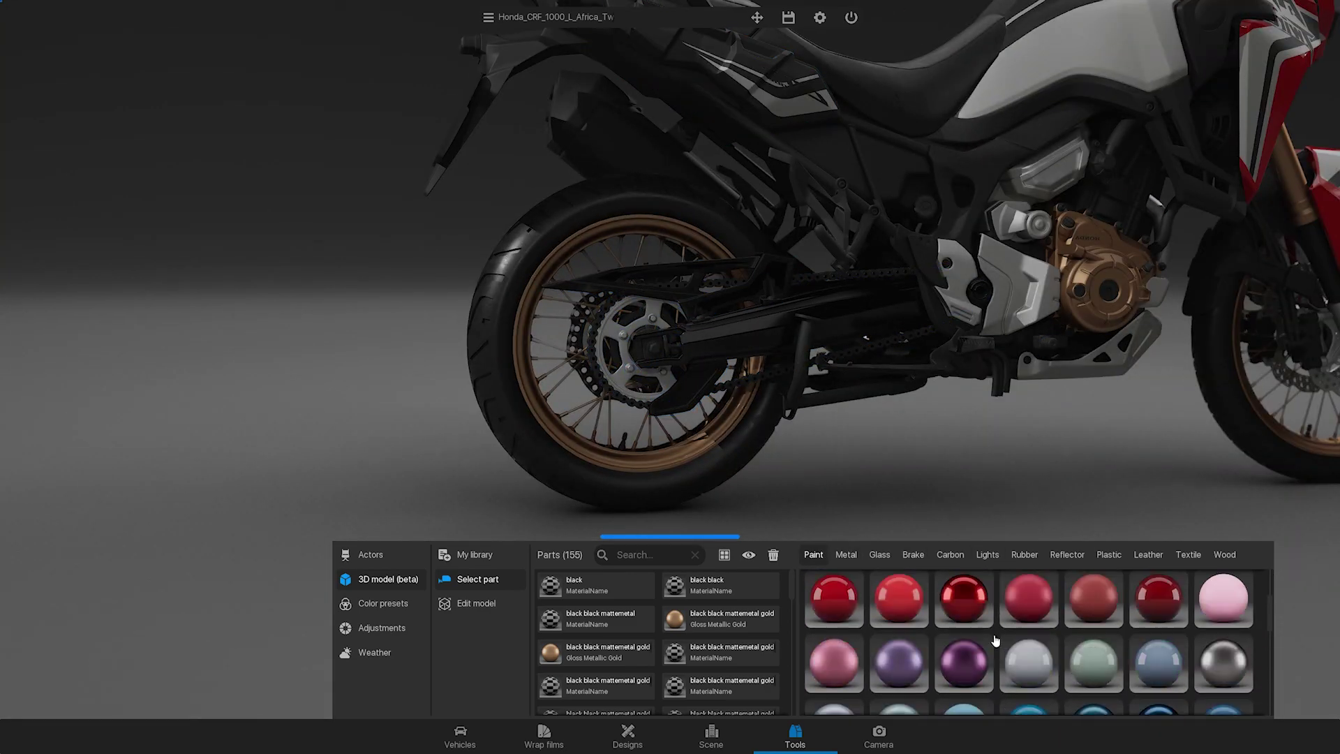
scroll(883, 418, "down", 3)
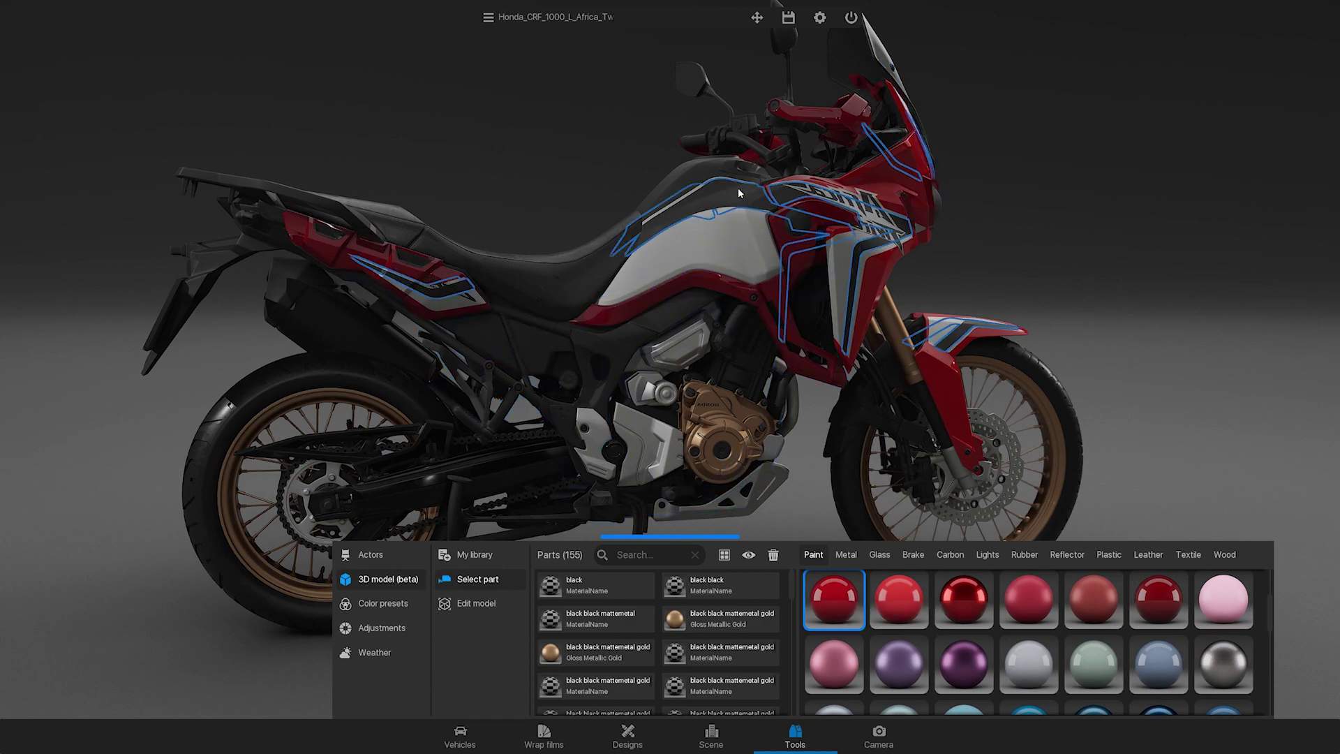
left_click(1148, 554)
left_click(1029, 603)
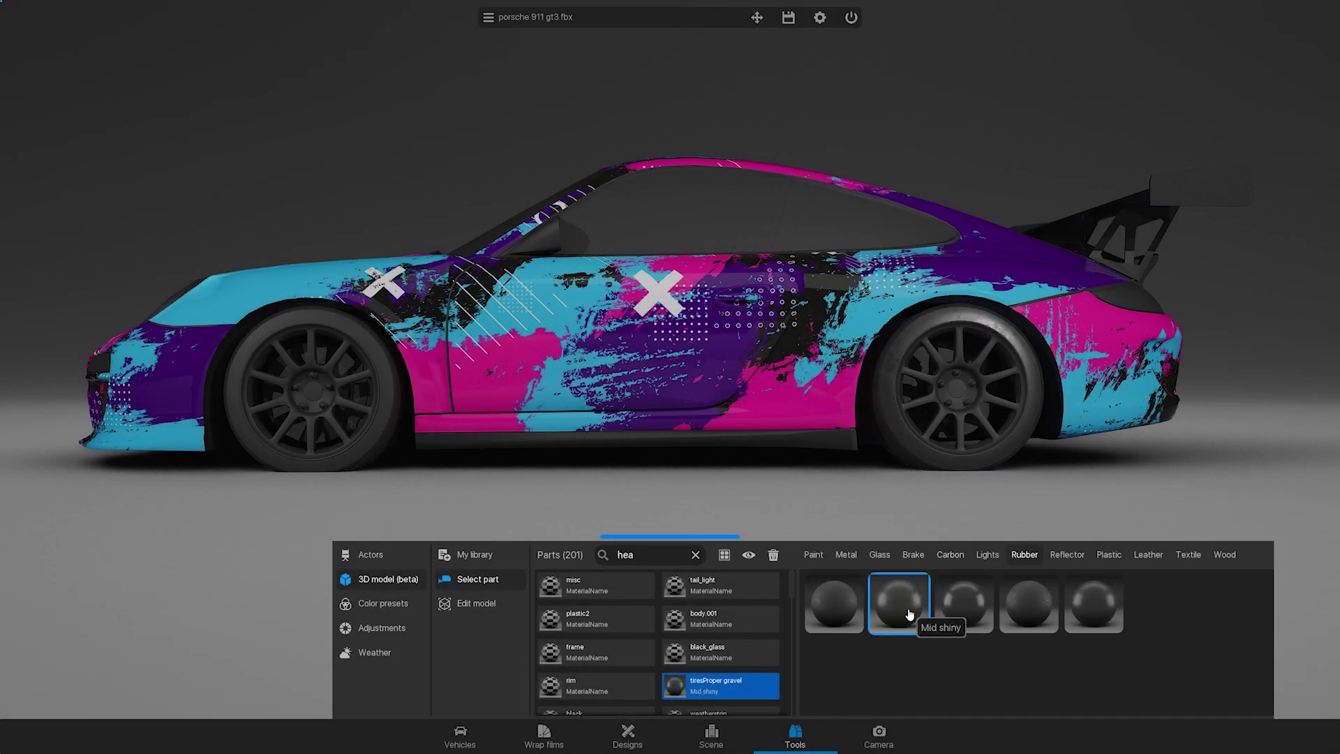
Step: Give the Porsche wheel rim black anodized metal, then select the quarter window
left_click(909, 614)
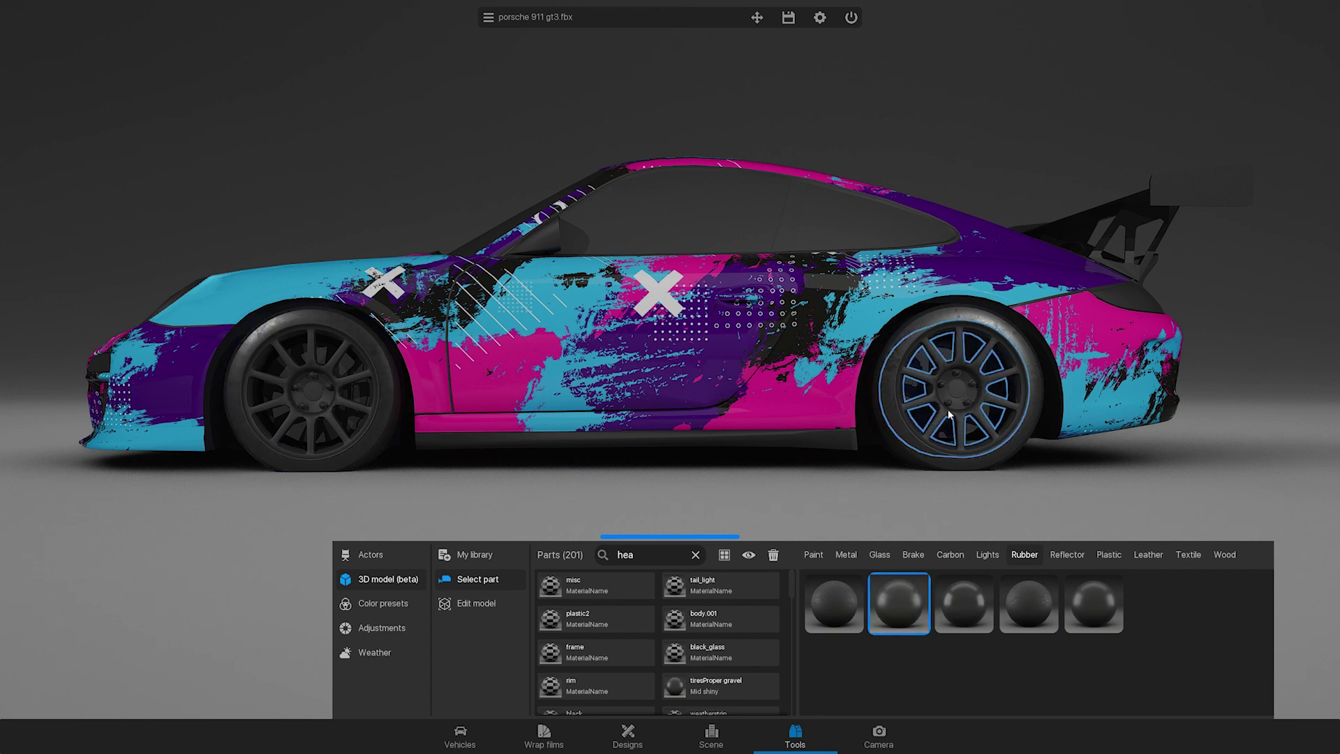
left_click(846, 554)
left_click(314, 393)
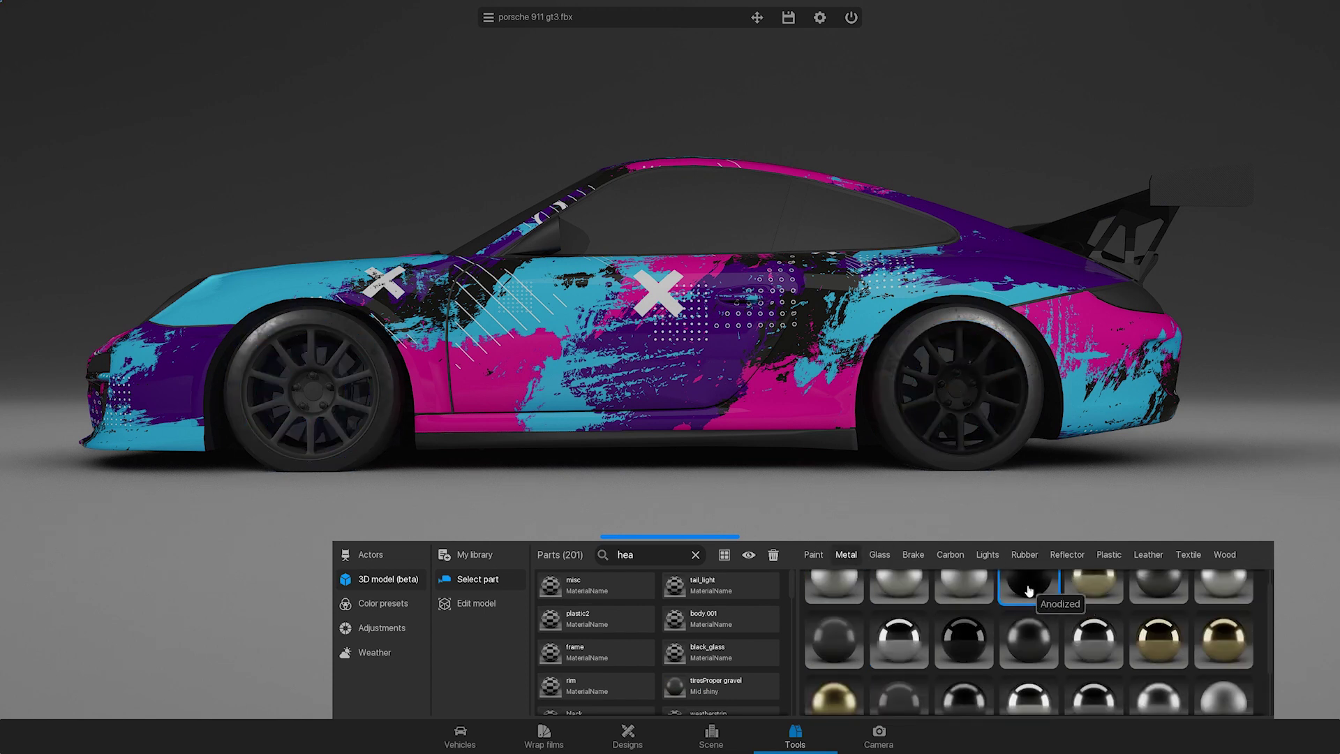
left_click(544, 242)
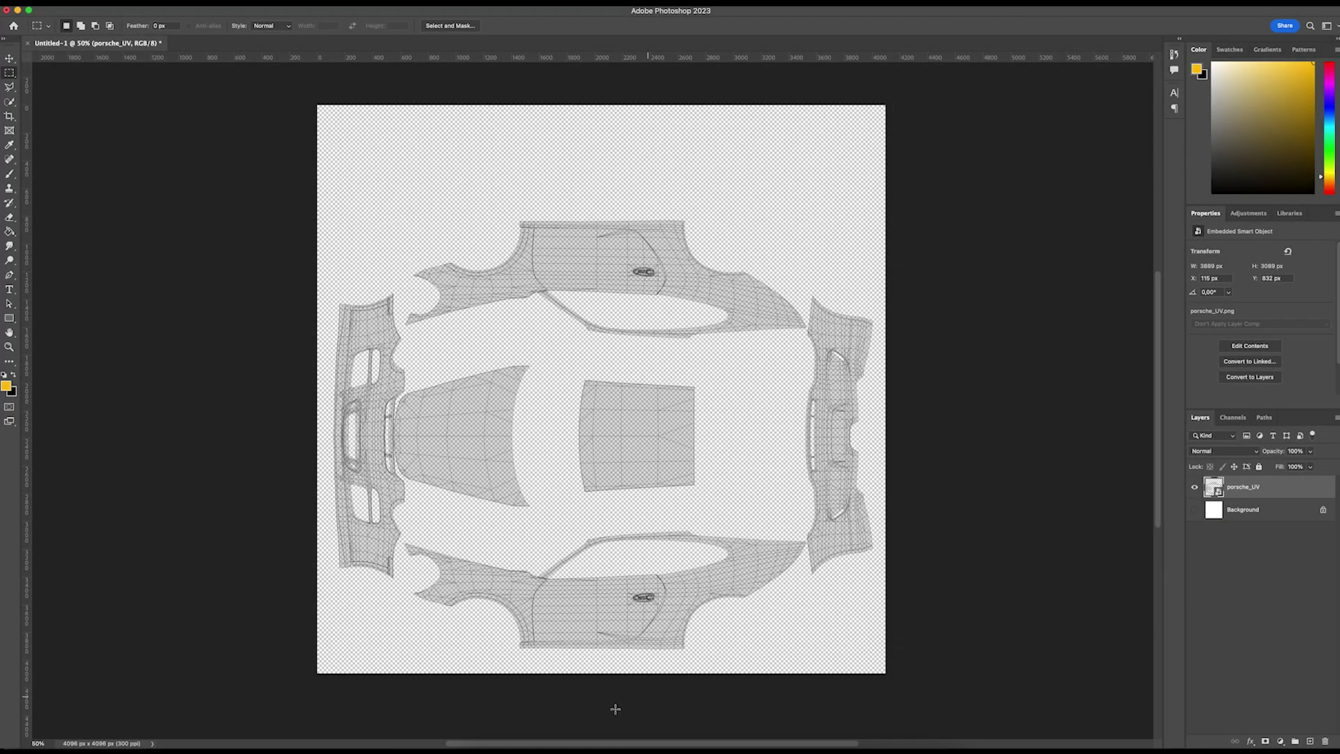
Step: In Photoshop, place all five texture PNGs onto the UV canvas
left_click(412, 333)
left_click(403, 376, "shift")
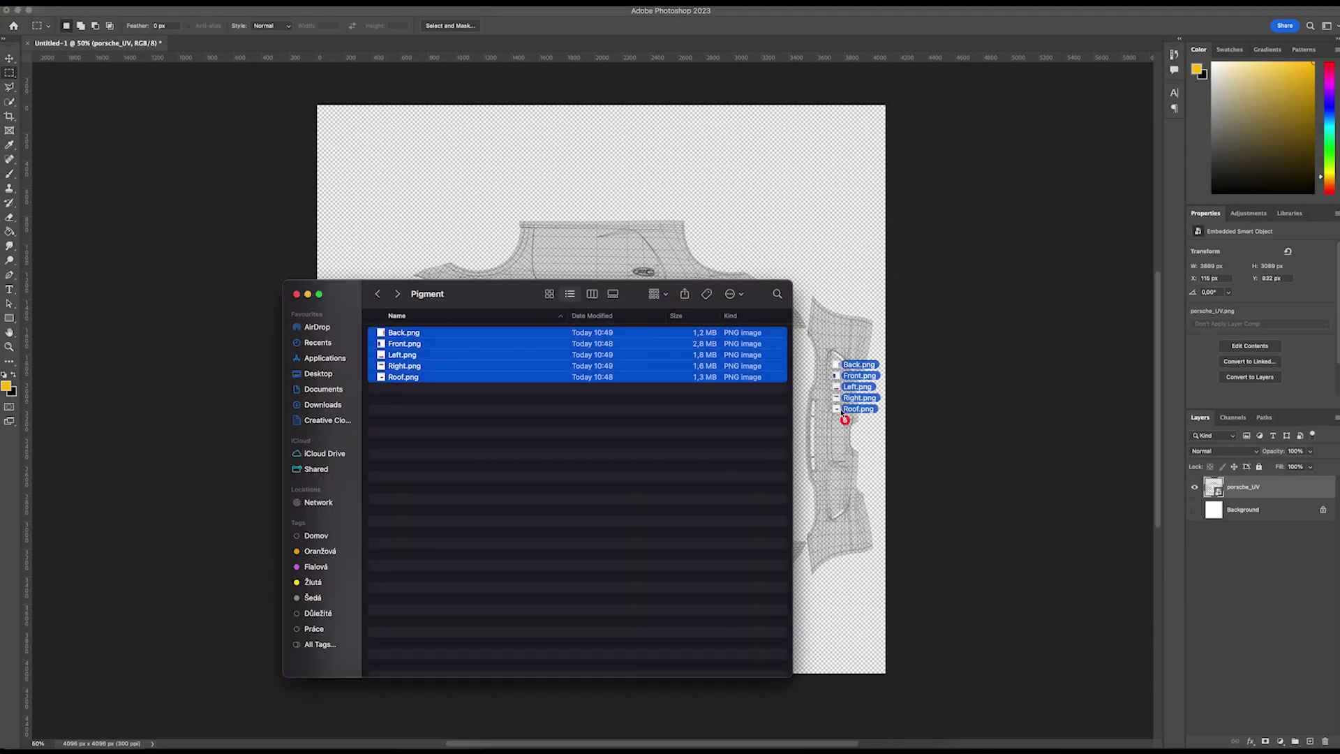
left_click_drag(402, 377, 844, 415)
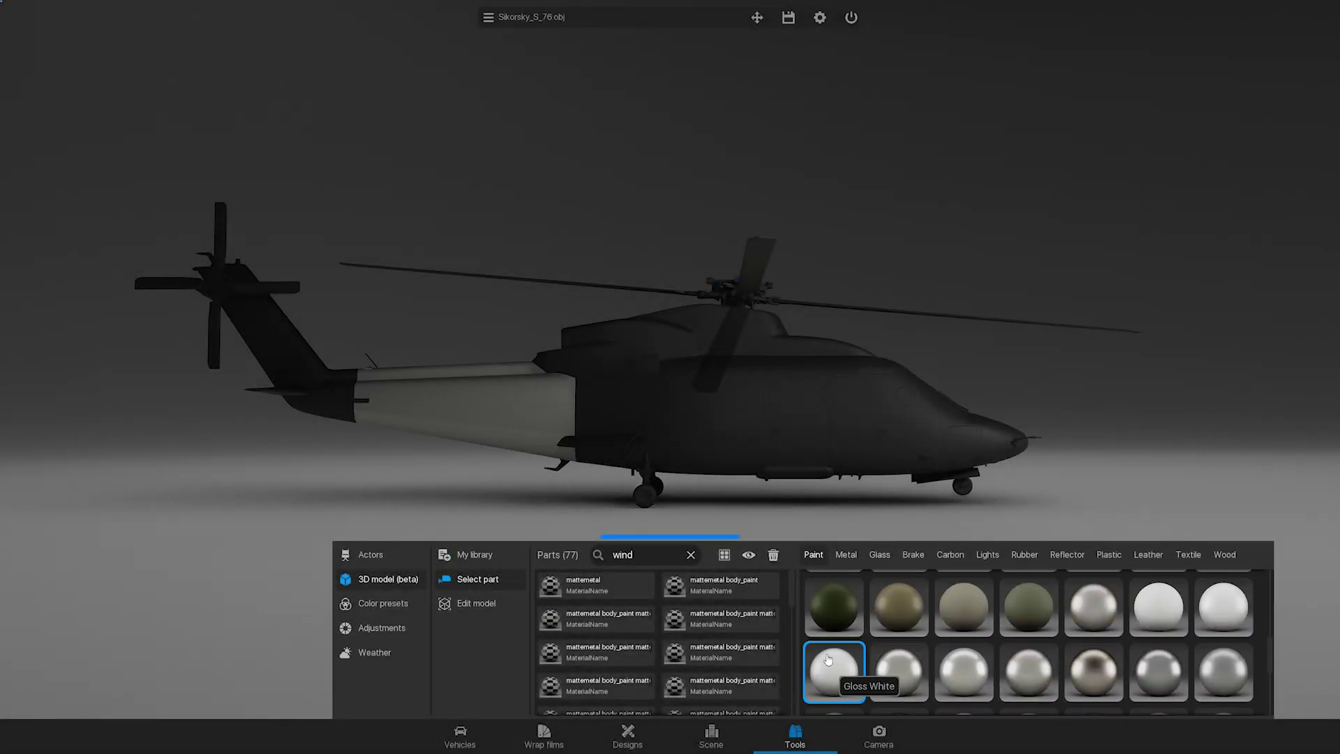
Step: Apply Gloss White to the helicopter body and tail boom, then view it closer
mouse_move(833, 670)
left_mouse_down()
mouse_move(616, 462)
mouse_move(630, 404)
left_mouse_up()
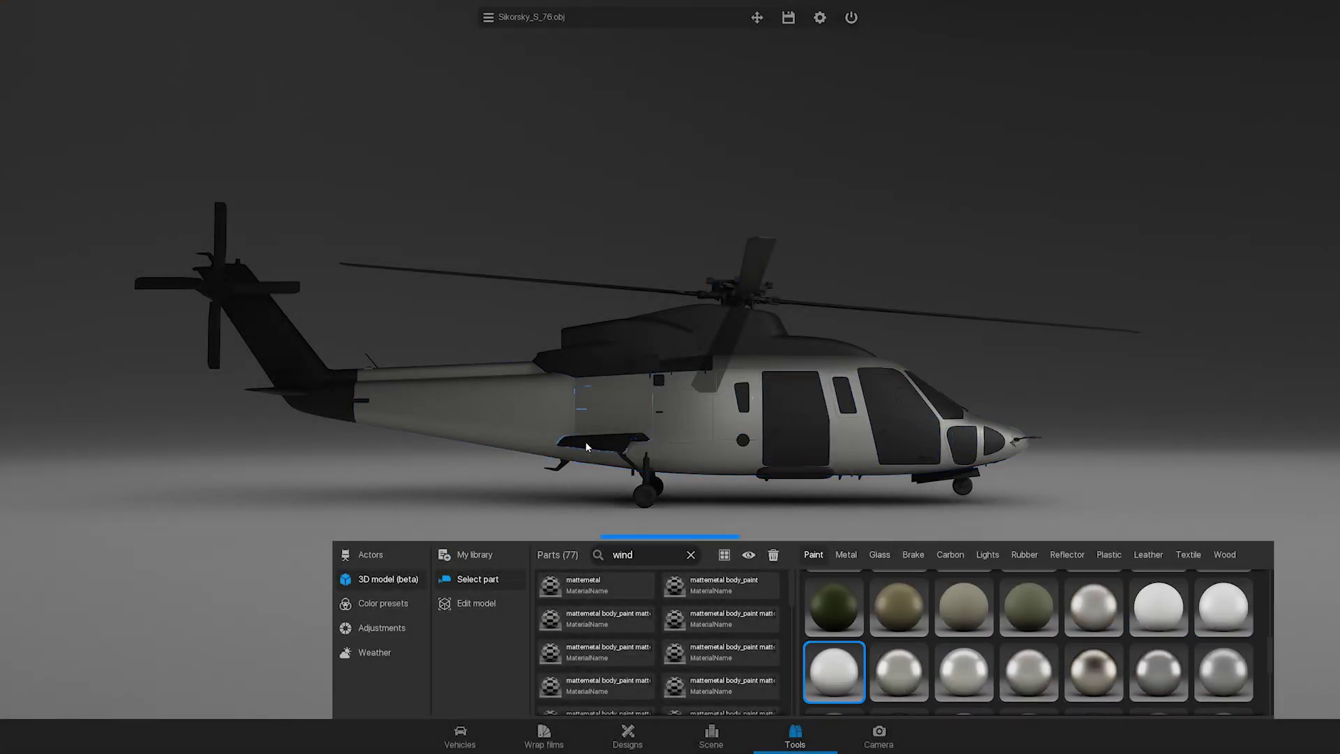
left_click_drag(841, 675, 434, 444)
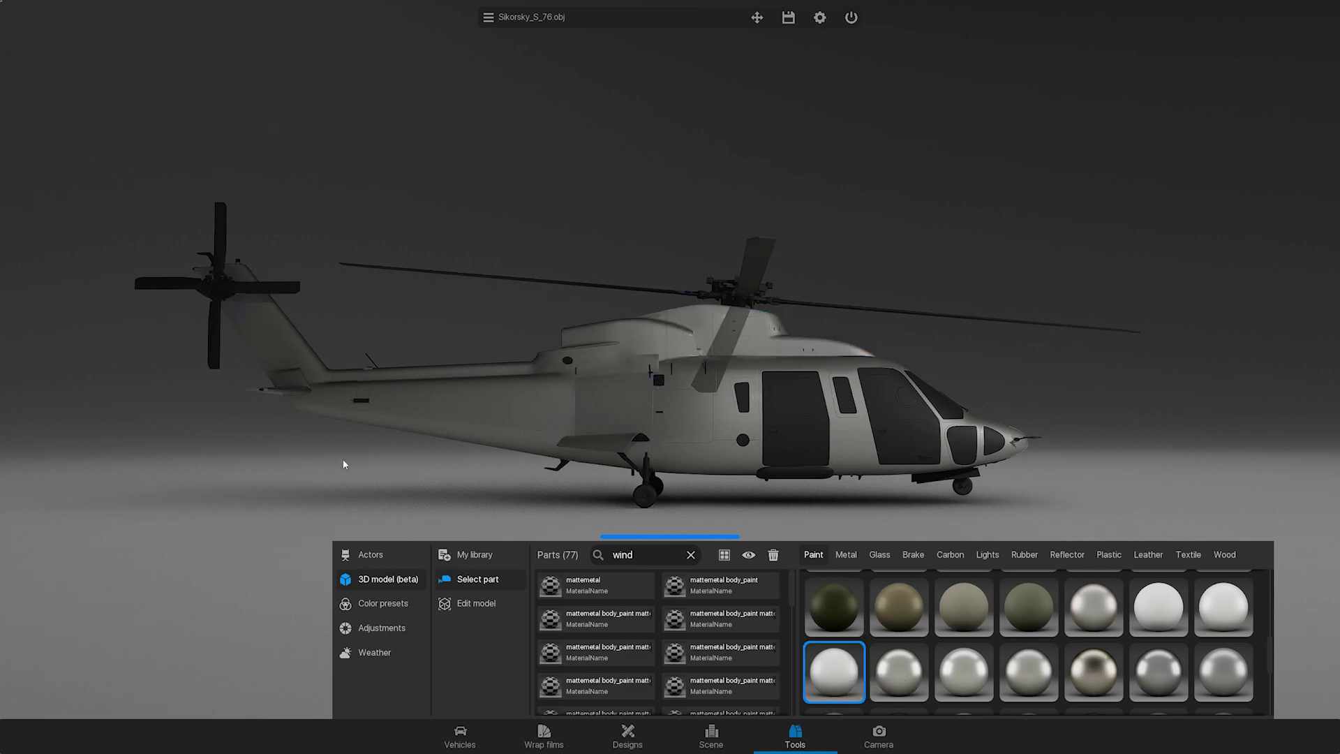
left_click_drag(345, 464, 974, 404)
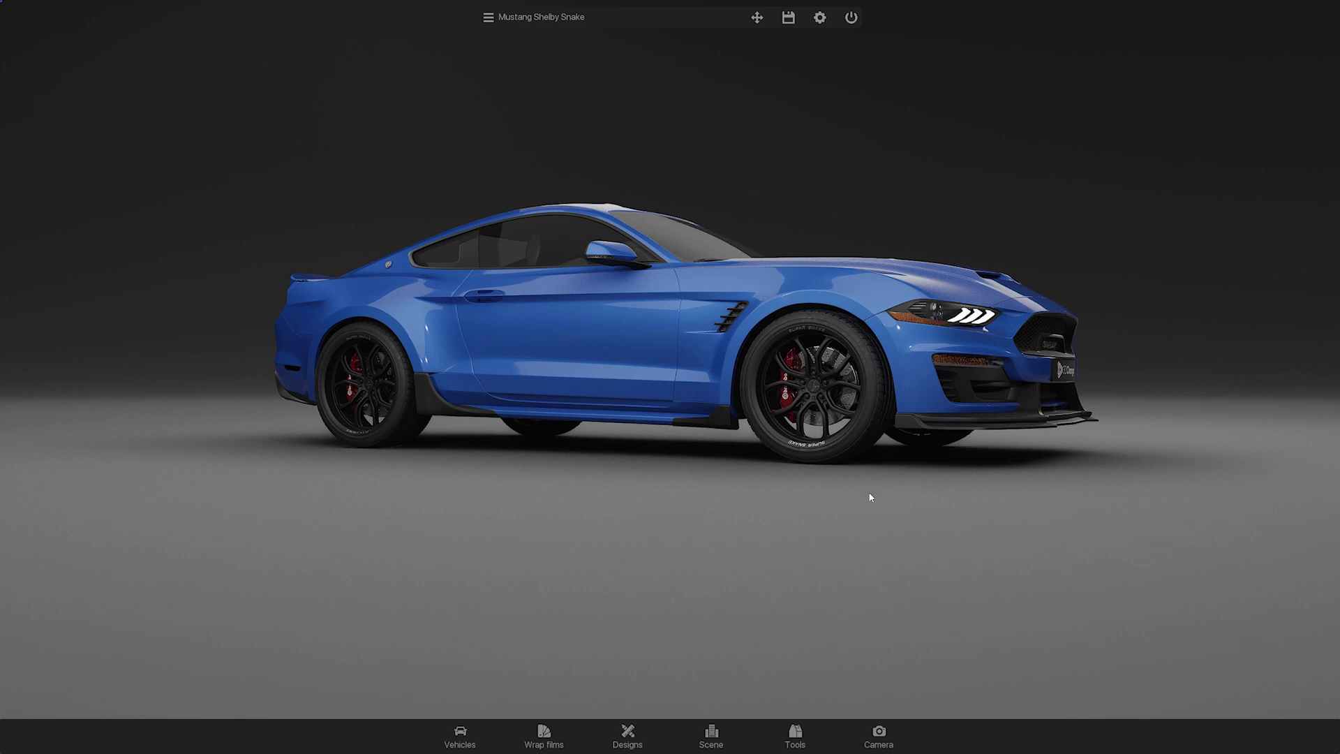
Step: Delete the Mustang, then import the Honda CRF 1000 .obj file into My library
key("Delete")
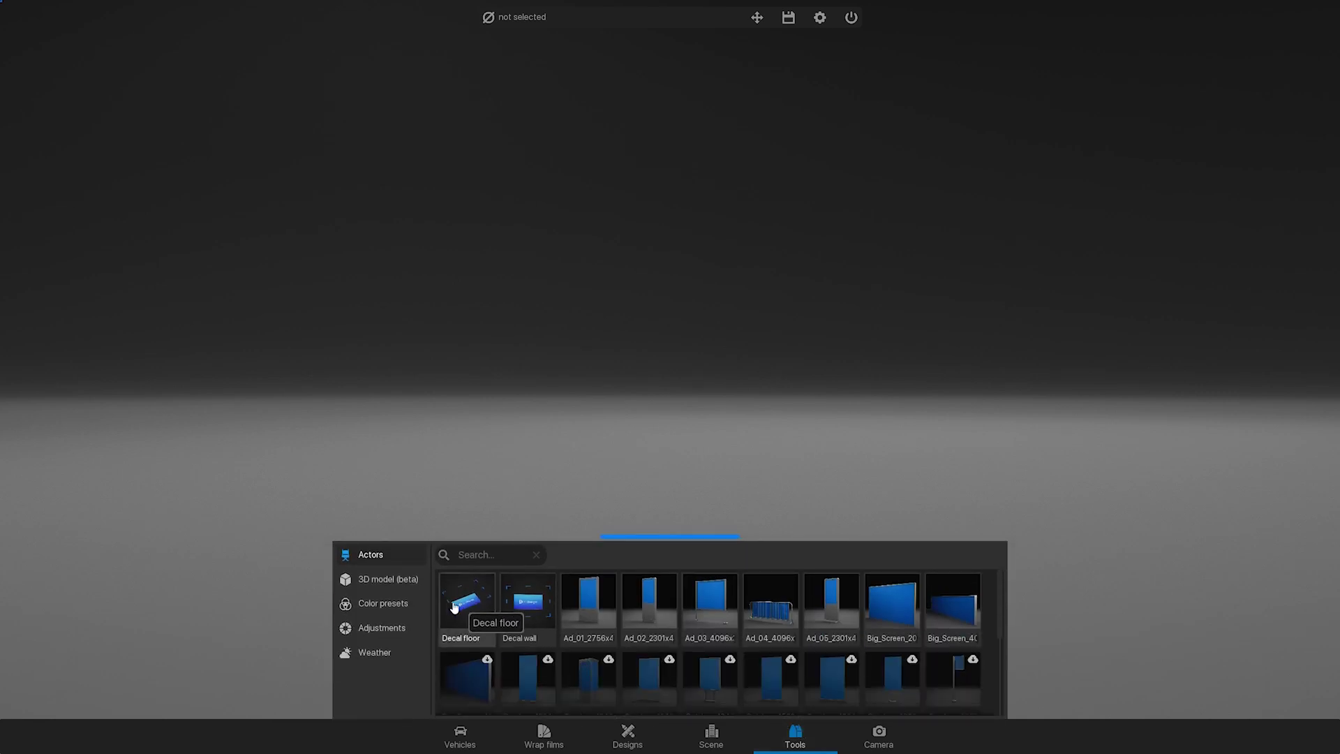
left_click(416, 582)
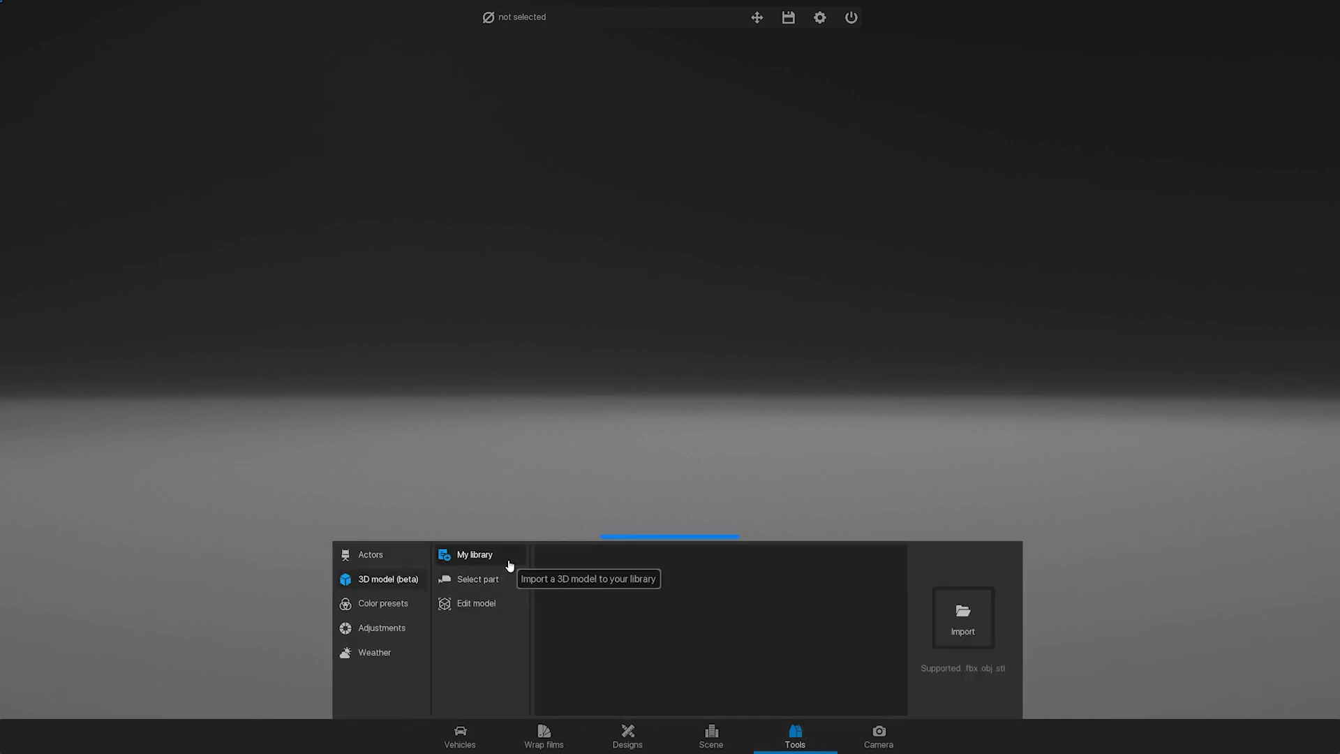
left_click(986, 628)
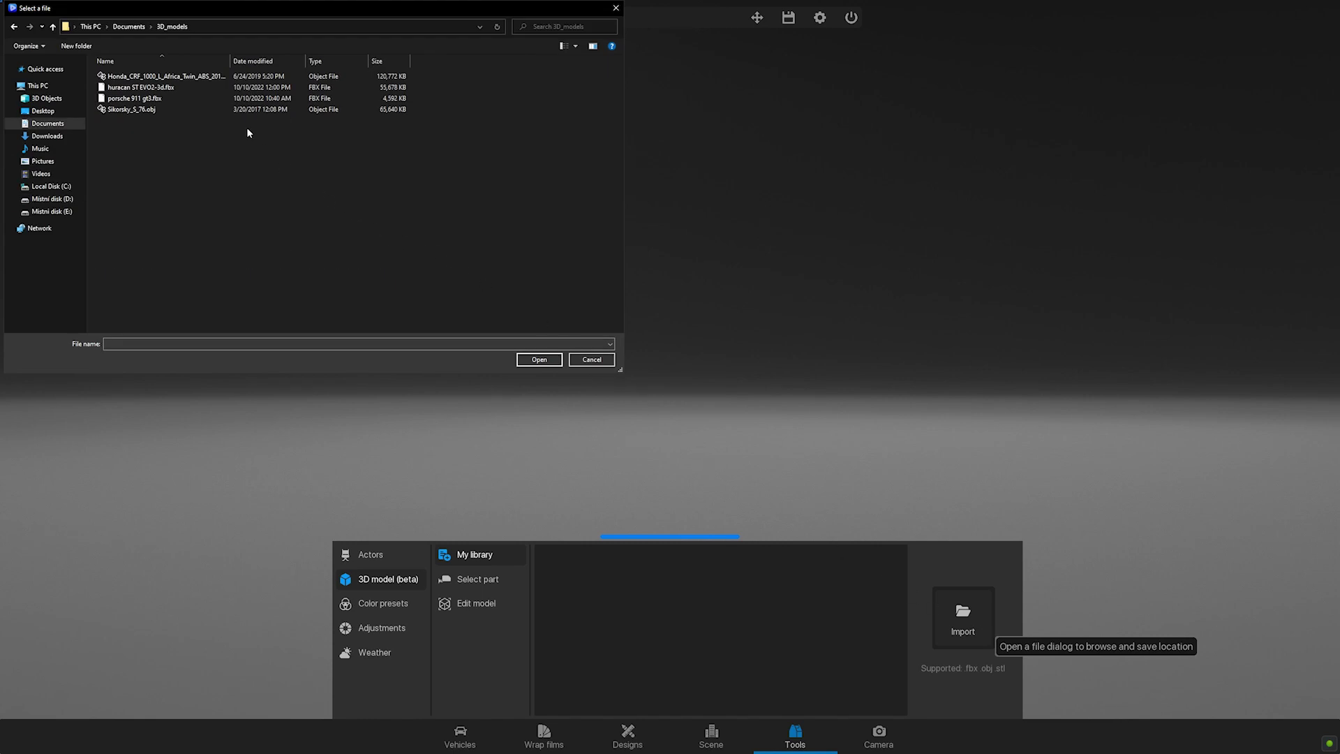
left_click(216, 80)
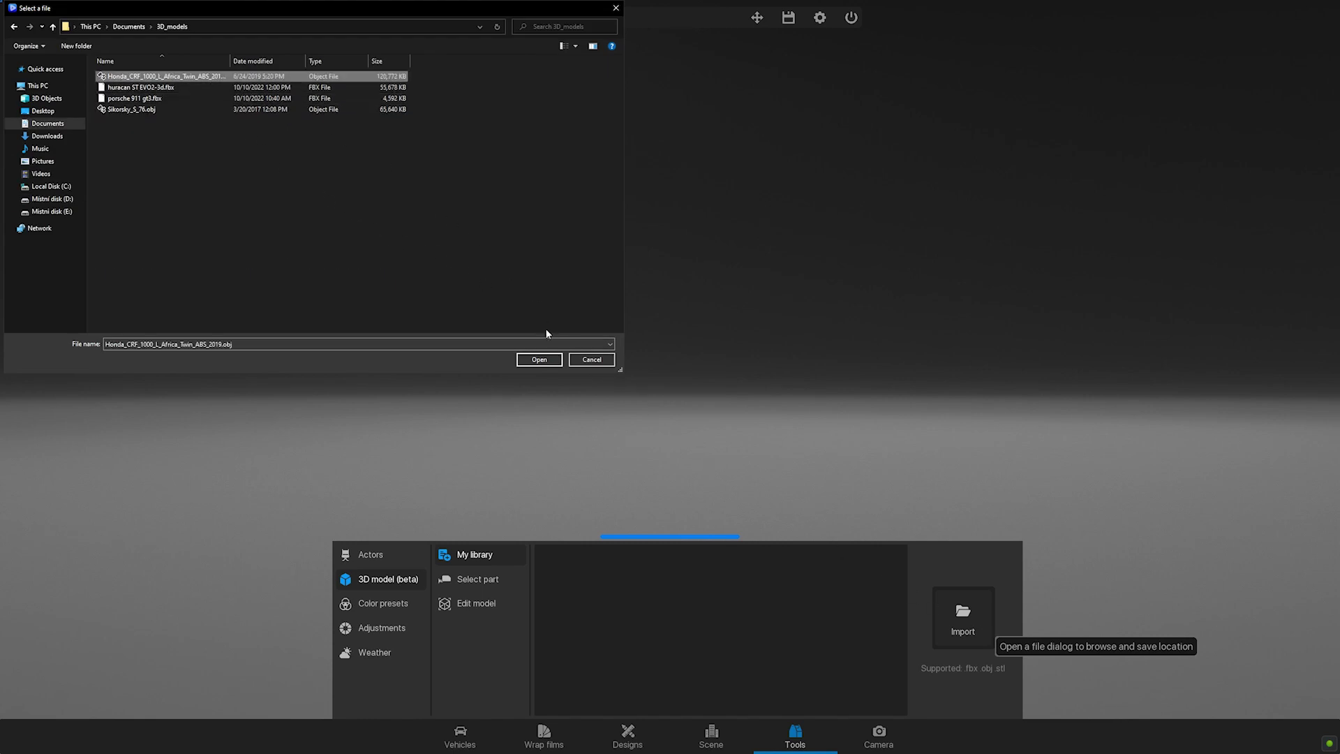
left_click(538, 359)
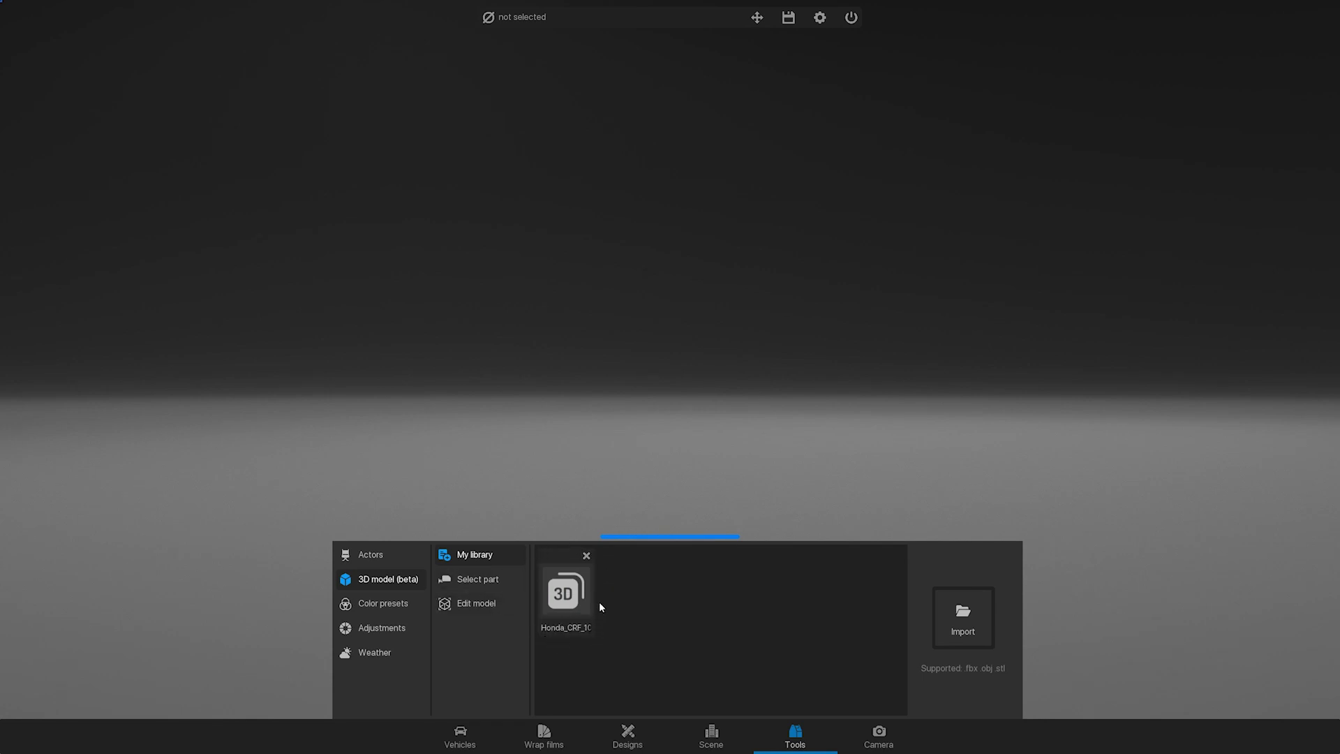
Step: Drop the Honda_CRF model from My library onto the scene floor
left_click_drag(574, 600, 639, 448)
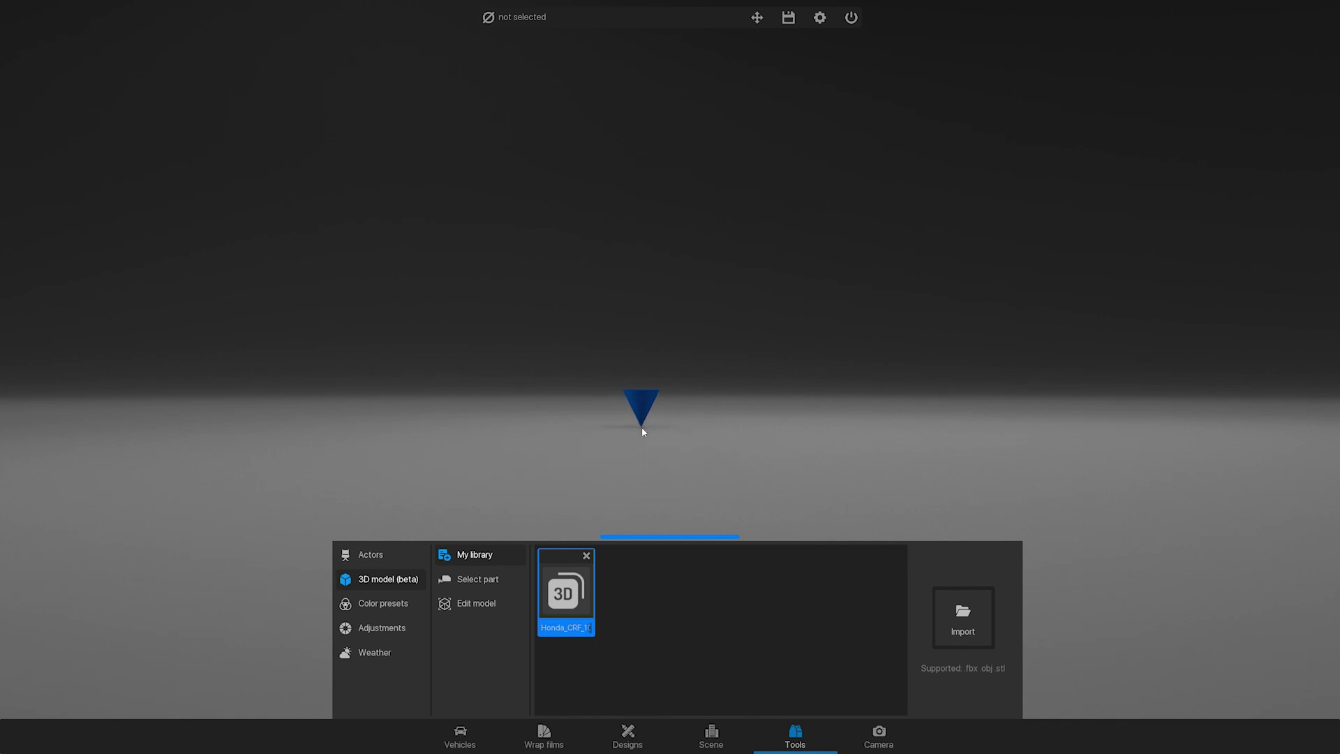
left_click_drag(642, 426, 641, 425)
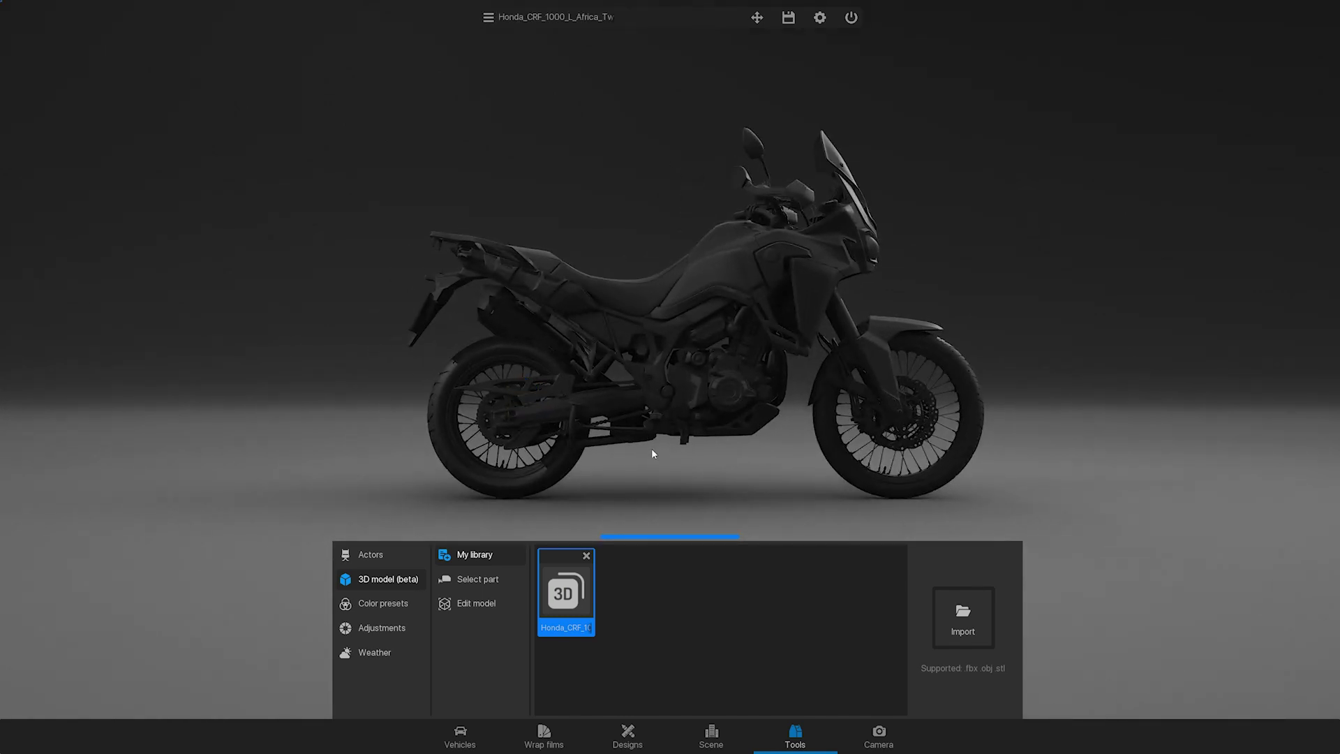
Step: Select the bodywork and try brass, frosted gold and worn silver metal on the rim
left_click(508, 580)
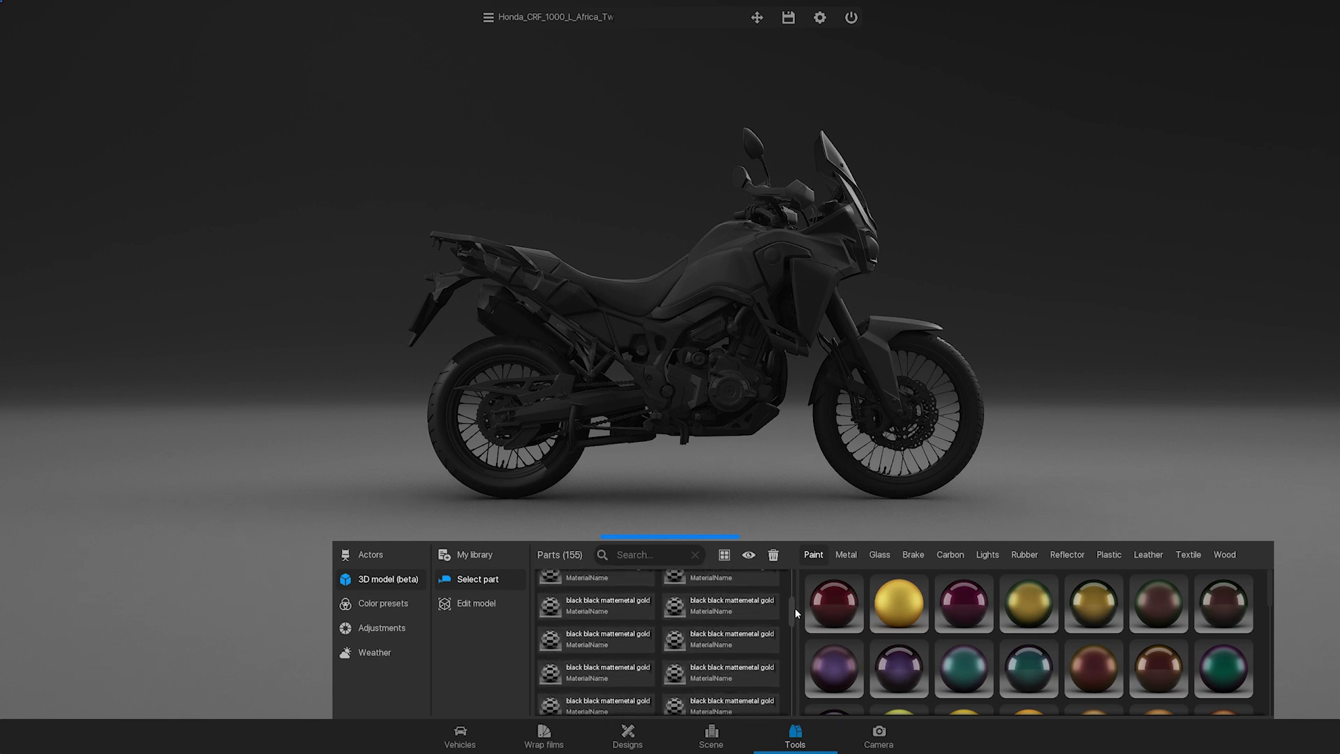
mouse_move(791, 579)
left_mouse_down()
mouse_move(795, 594)
mouse_move(792, 573)
left_mouse_up()
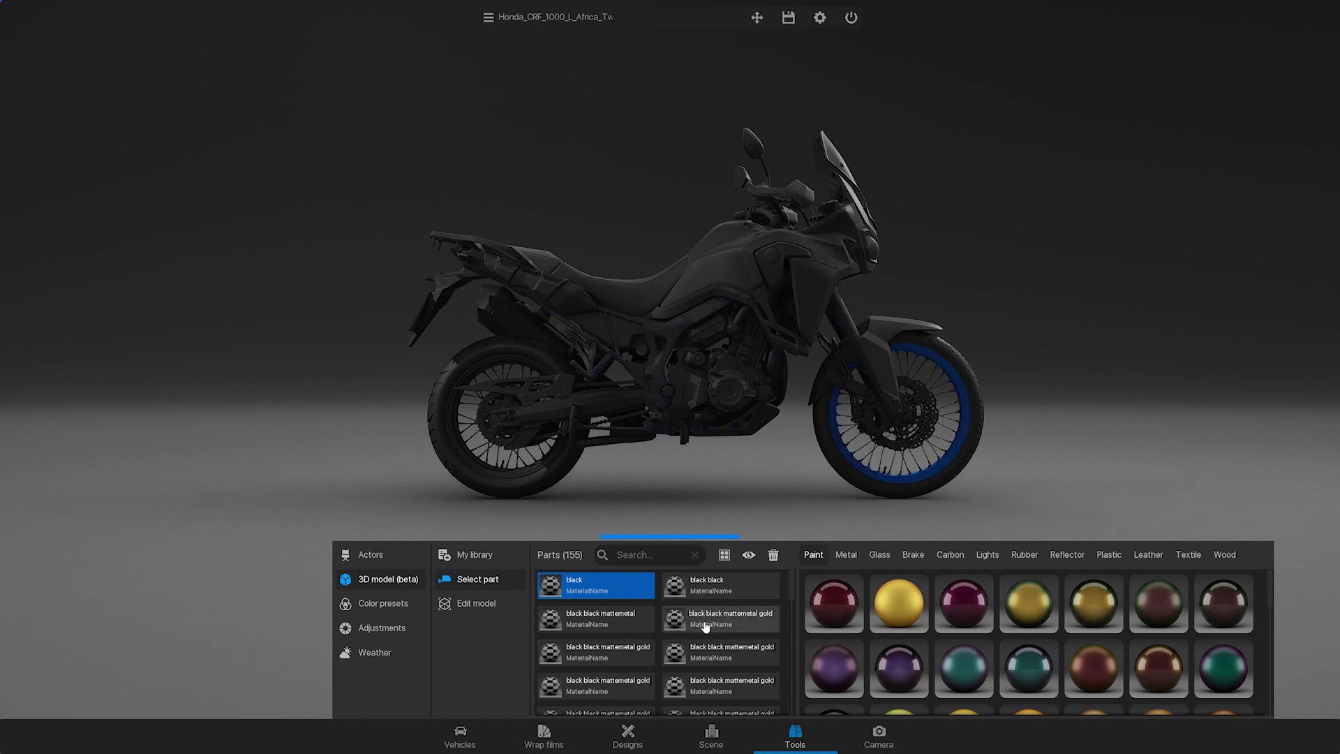
left_click(735, 280)
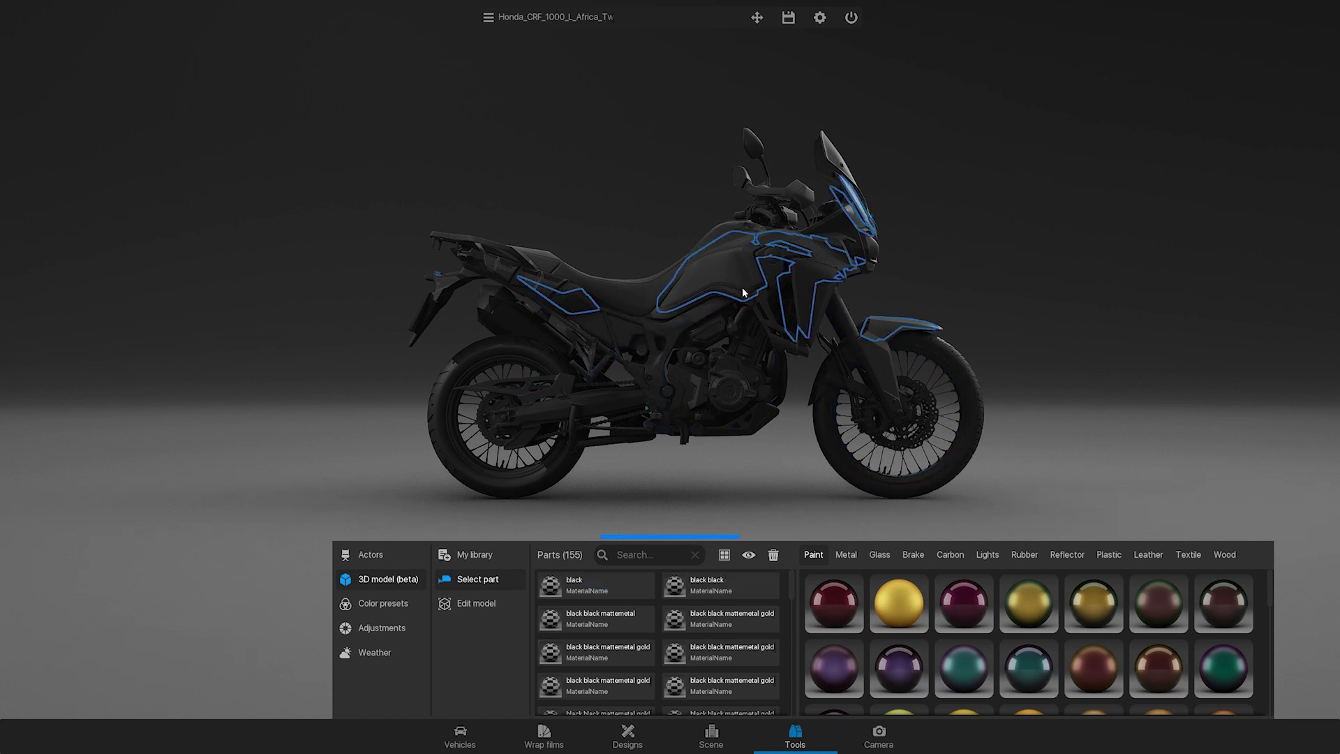
scroll(1077, 612, "down", 2)
scroll(1082, 616, "down", 3)
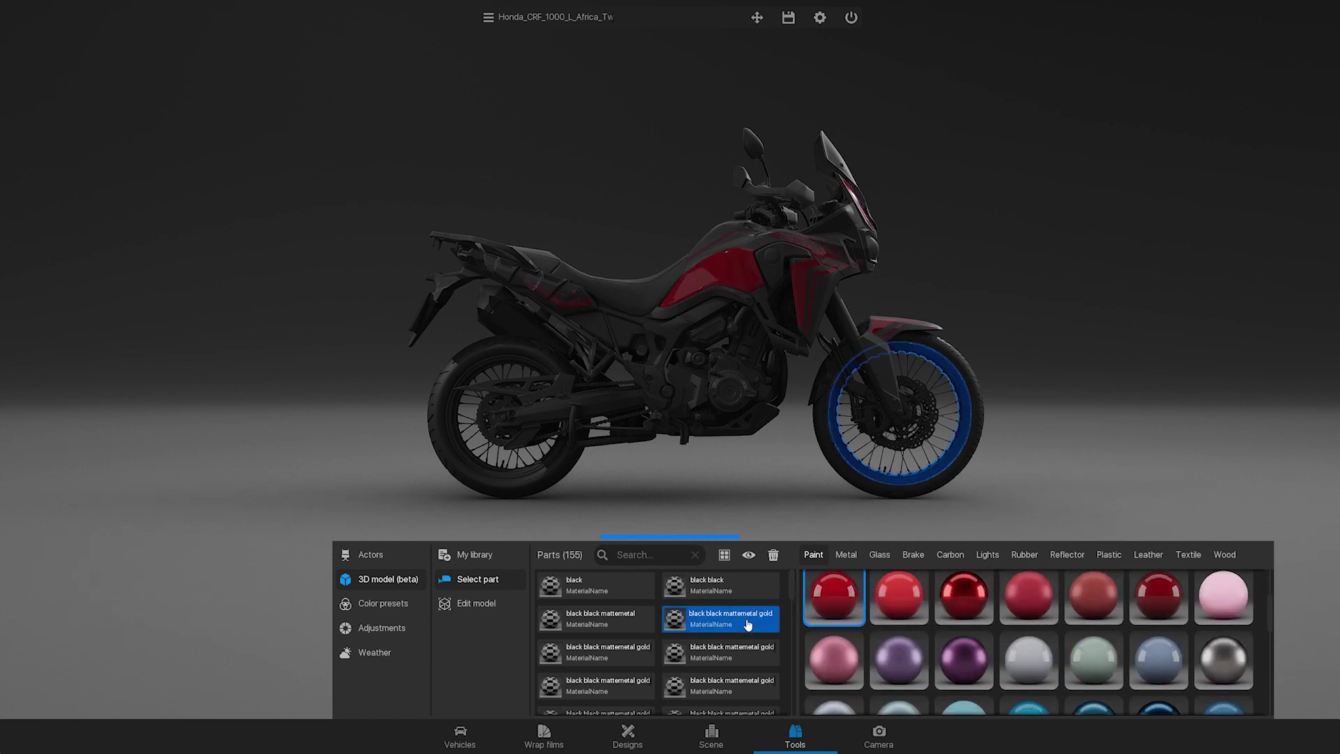
left_click(847, 556)
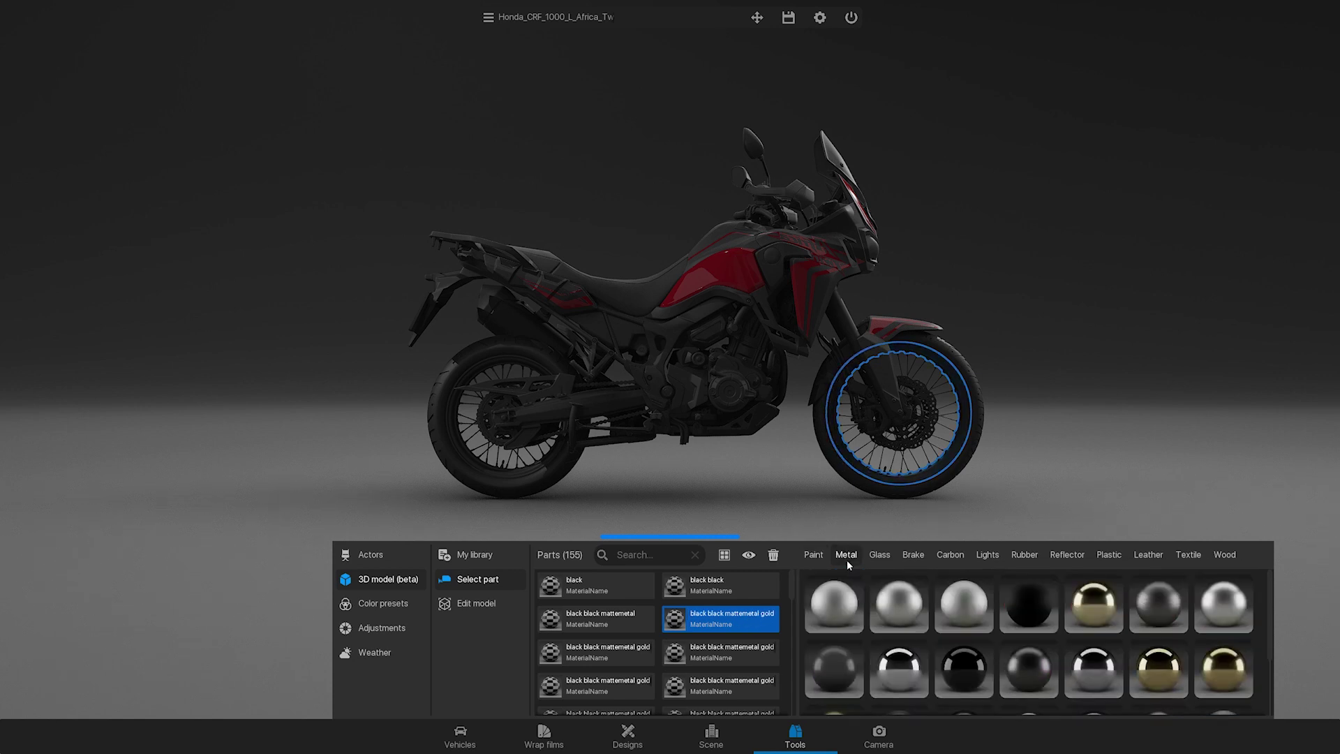
left_click(1087, 602)
scroll(1087, 601, "down", 1)
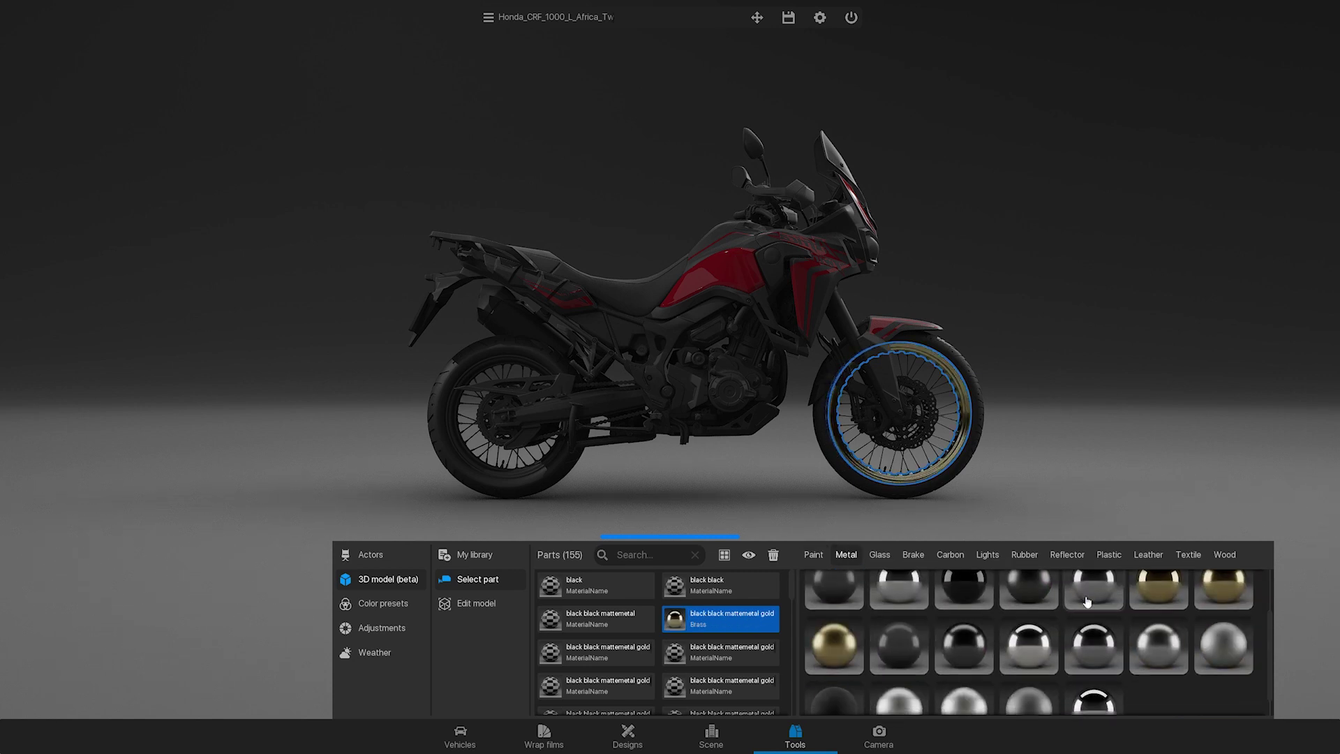
left_click(832, 648)
scroll(890, 665, "down", 1)
left_click(965, 676)
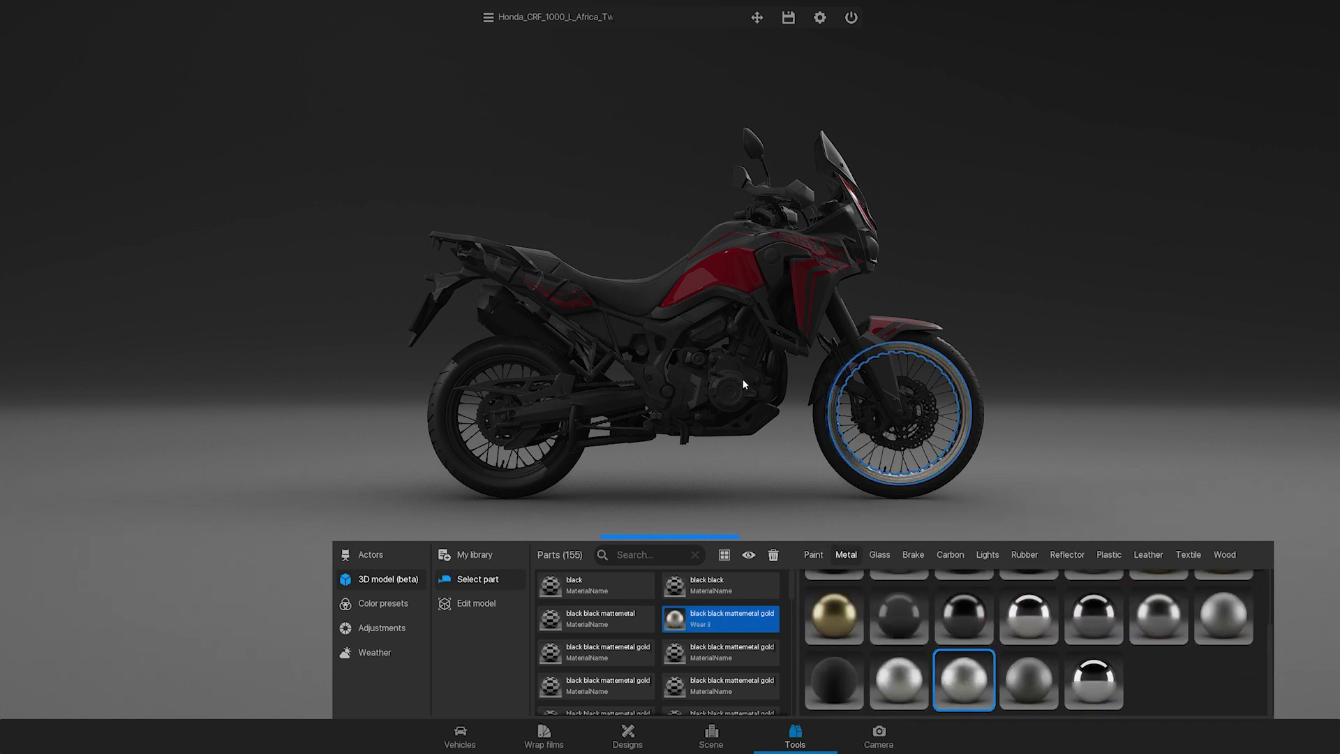
Step: Wrap the bike in Gloss Burgundy film after trying satin gold
left_click(718, 280)
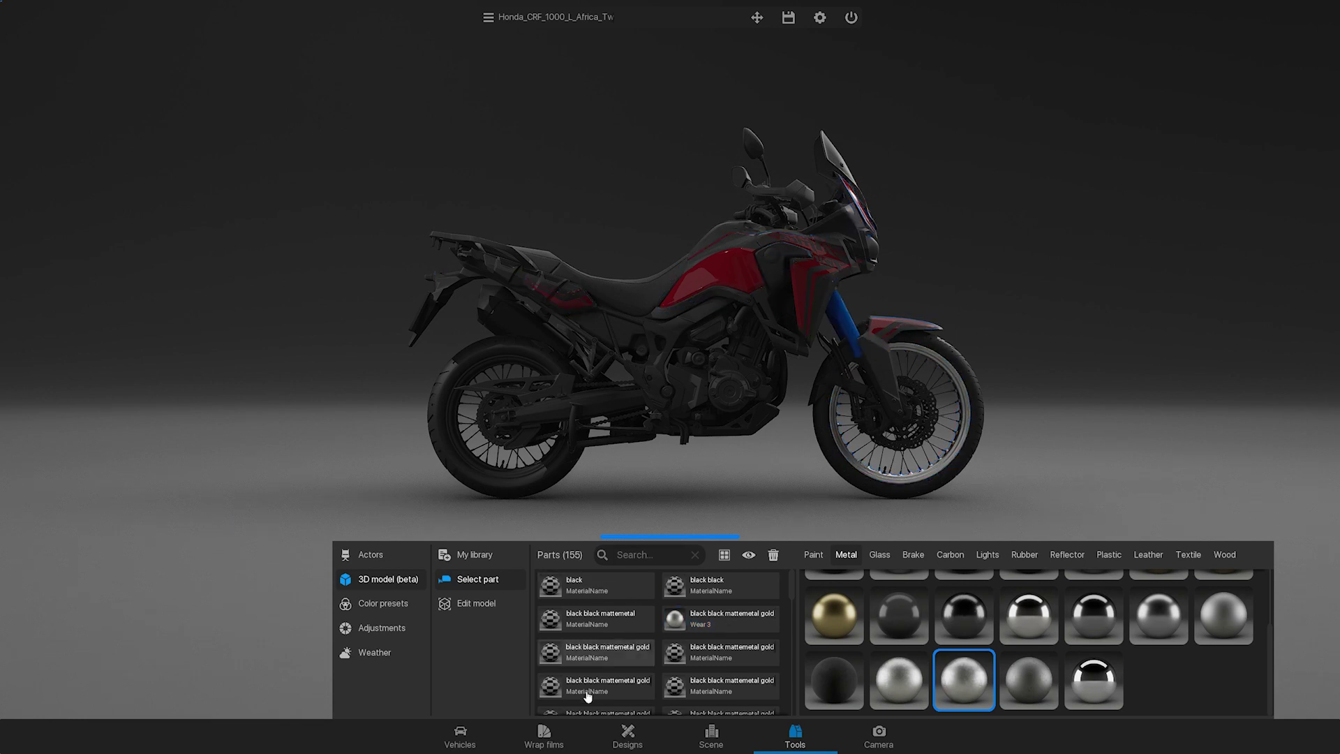
left_click(551, 744)
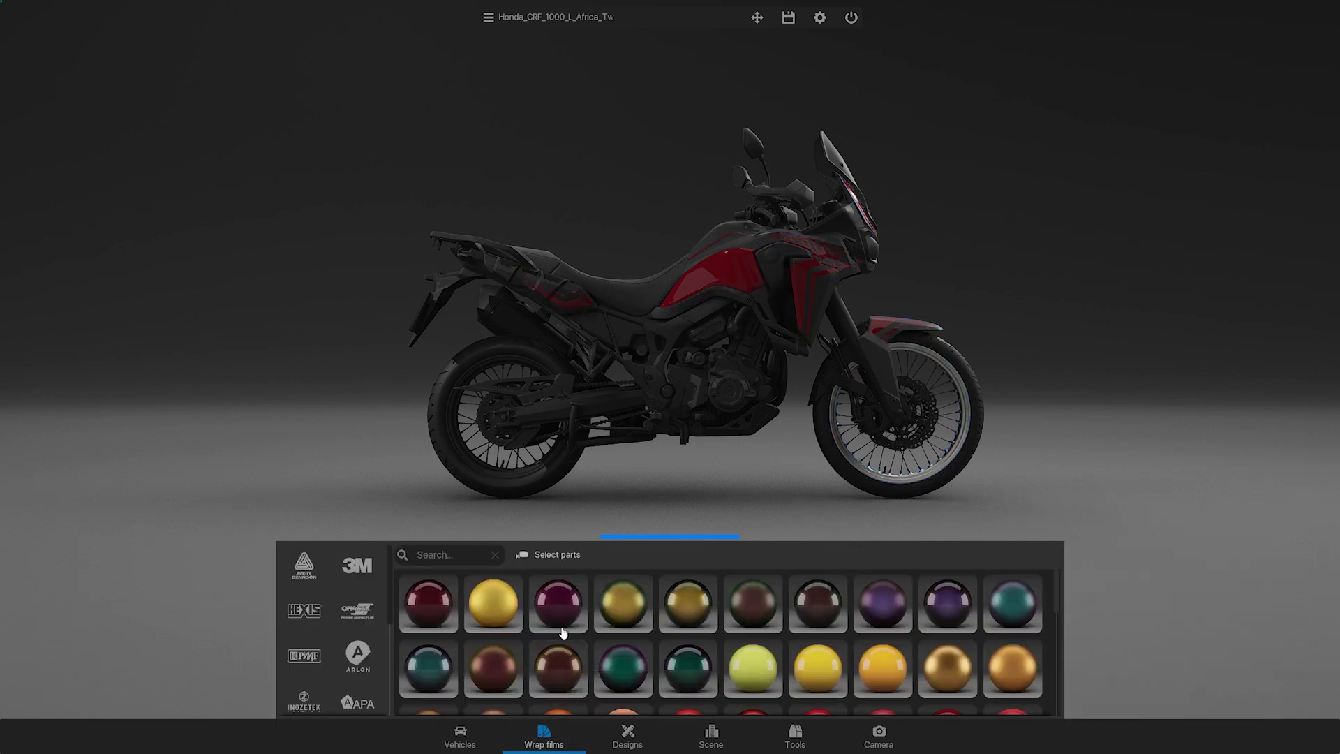
left_click(624, 613)
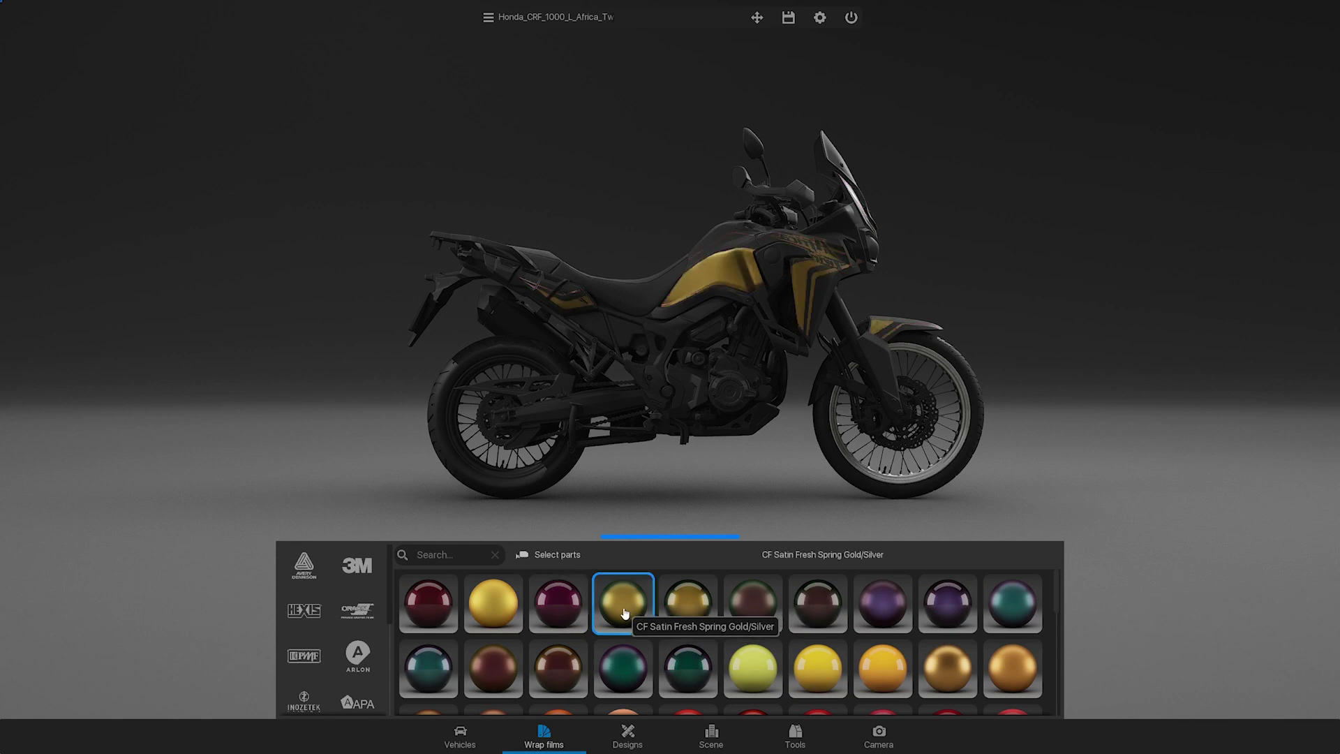
scroll(625, 613, "down", 3)
scroll(625, 612, "down", 3)
scroll(624, 618, "down", 1)
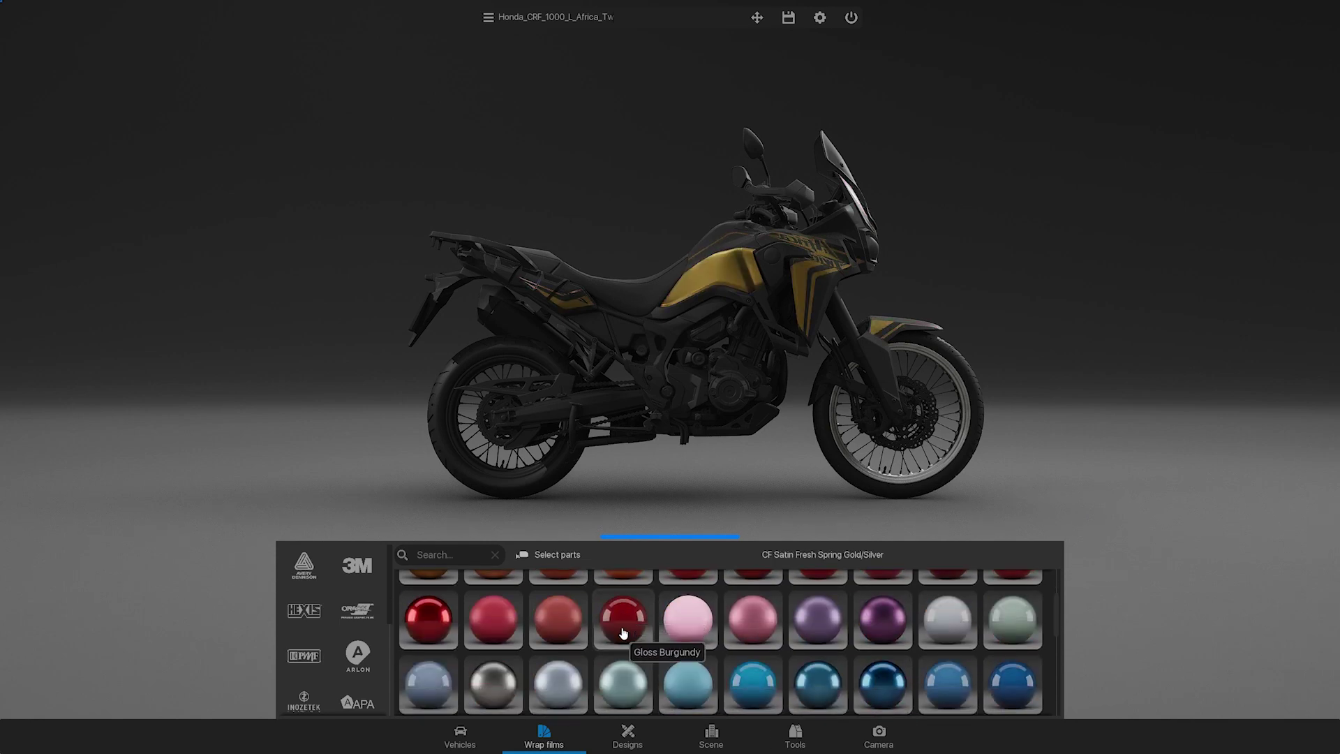
left_click(622, 624)
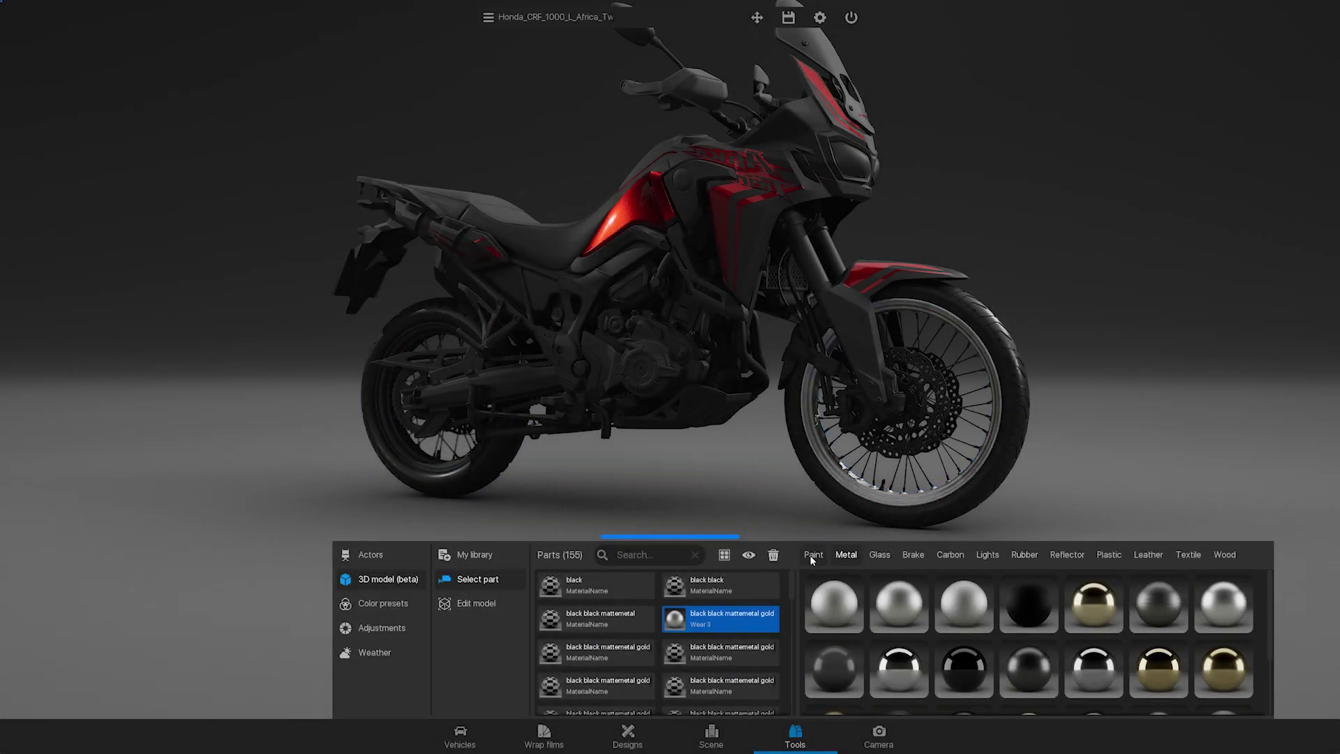
Step: Paint the wheels Gloss Metallic Gold and orbit around the motorcycle
left_click(813, 554)
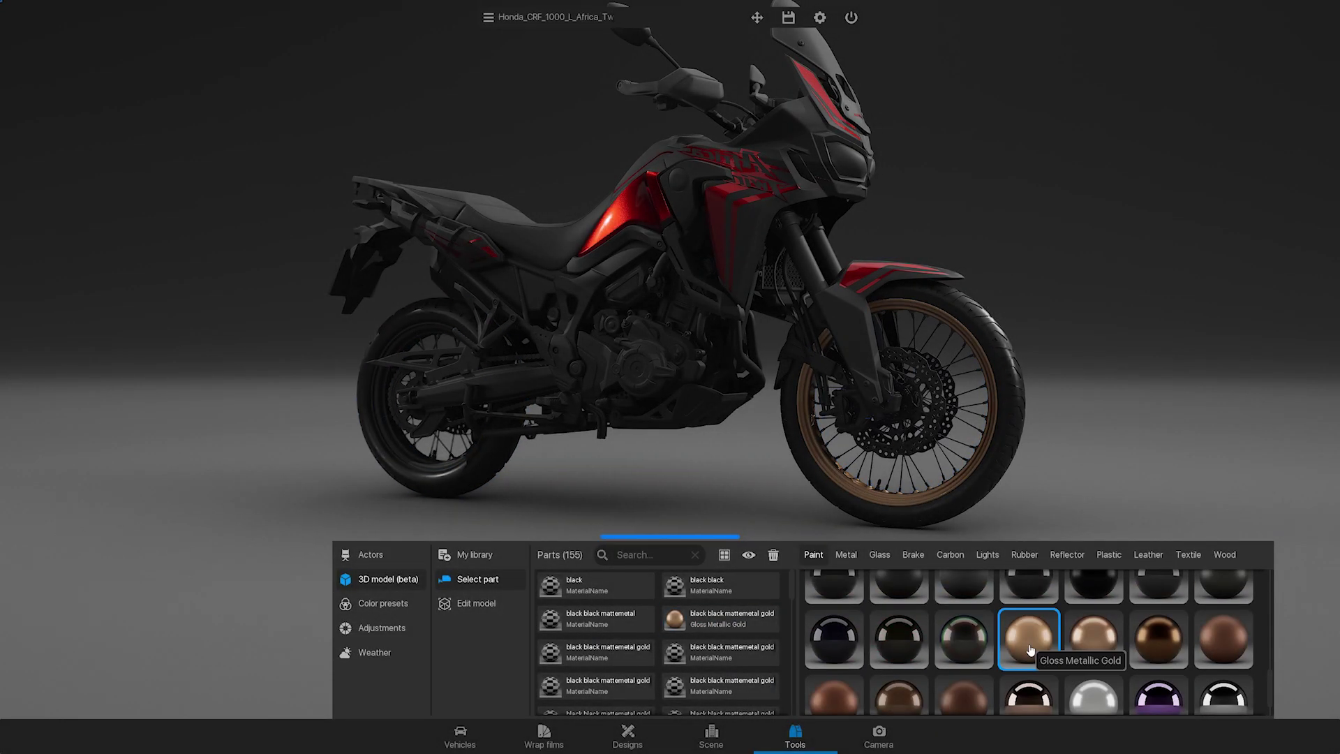
left_click(1022, 640)
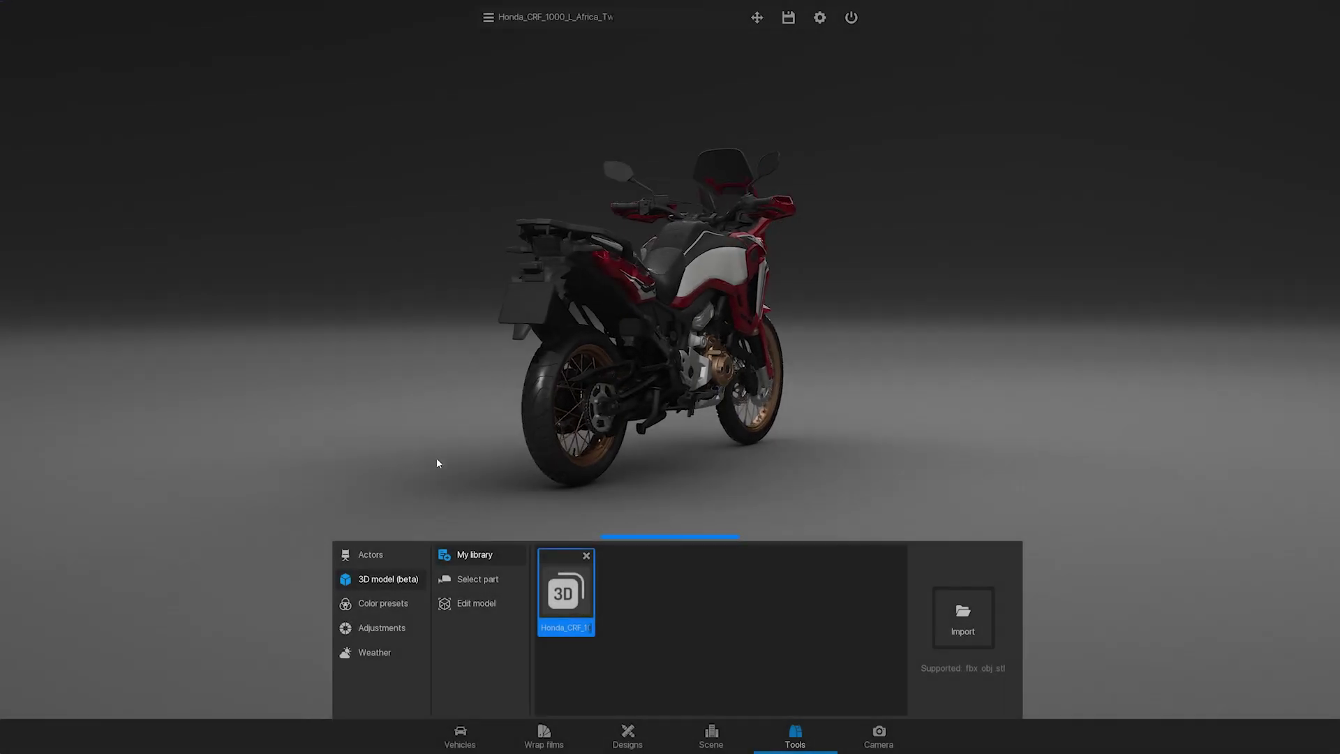
left_click_drag(437, 459, 925, 478)
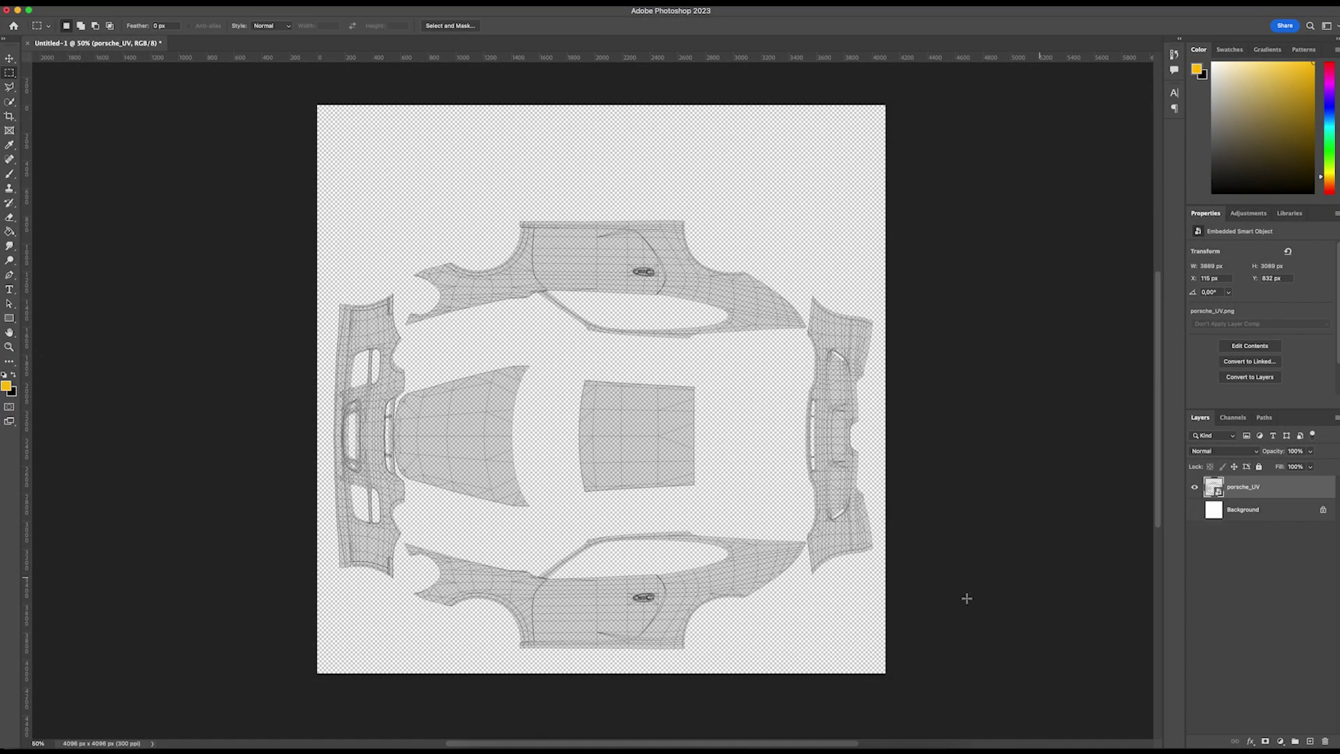
Step: Place Back, Front, Left, Right and Roof PNGs from the Pigment folder onto the UV canvas
left_click(477, 745)
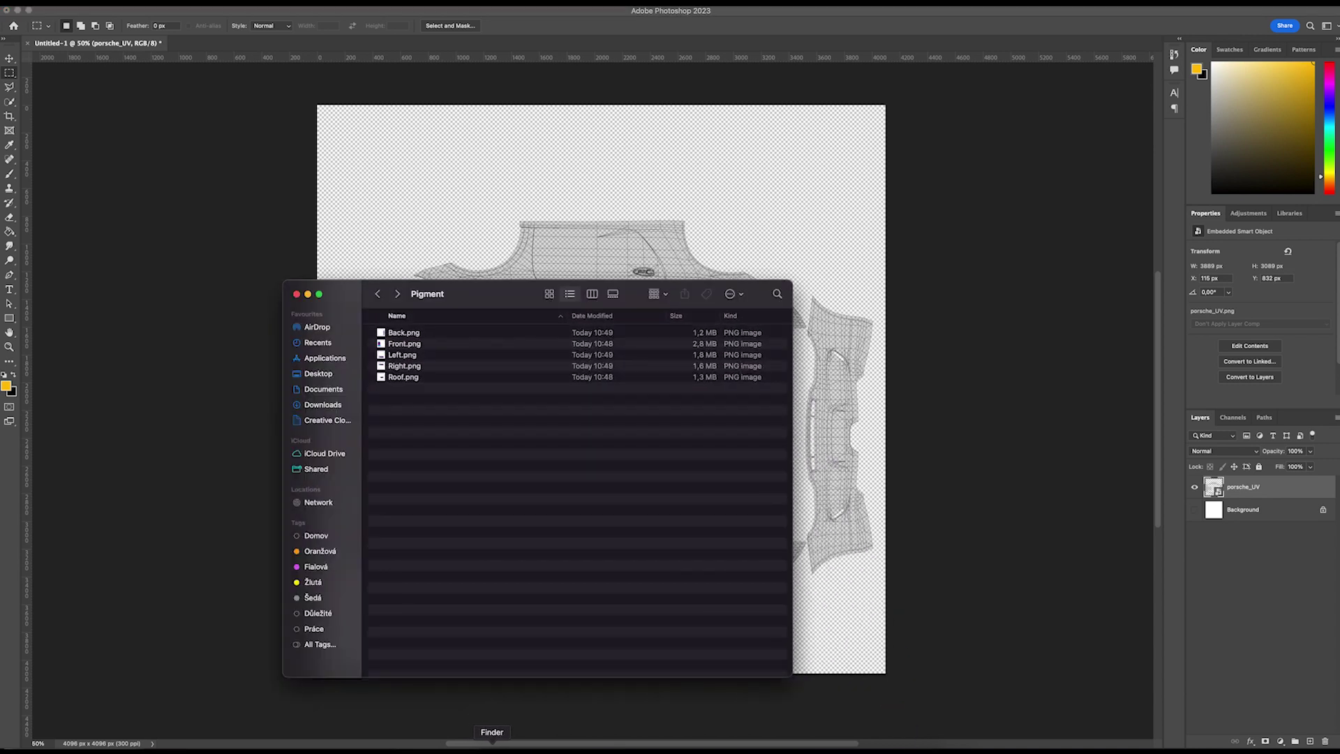
left_click(414, 335)
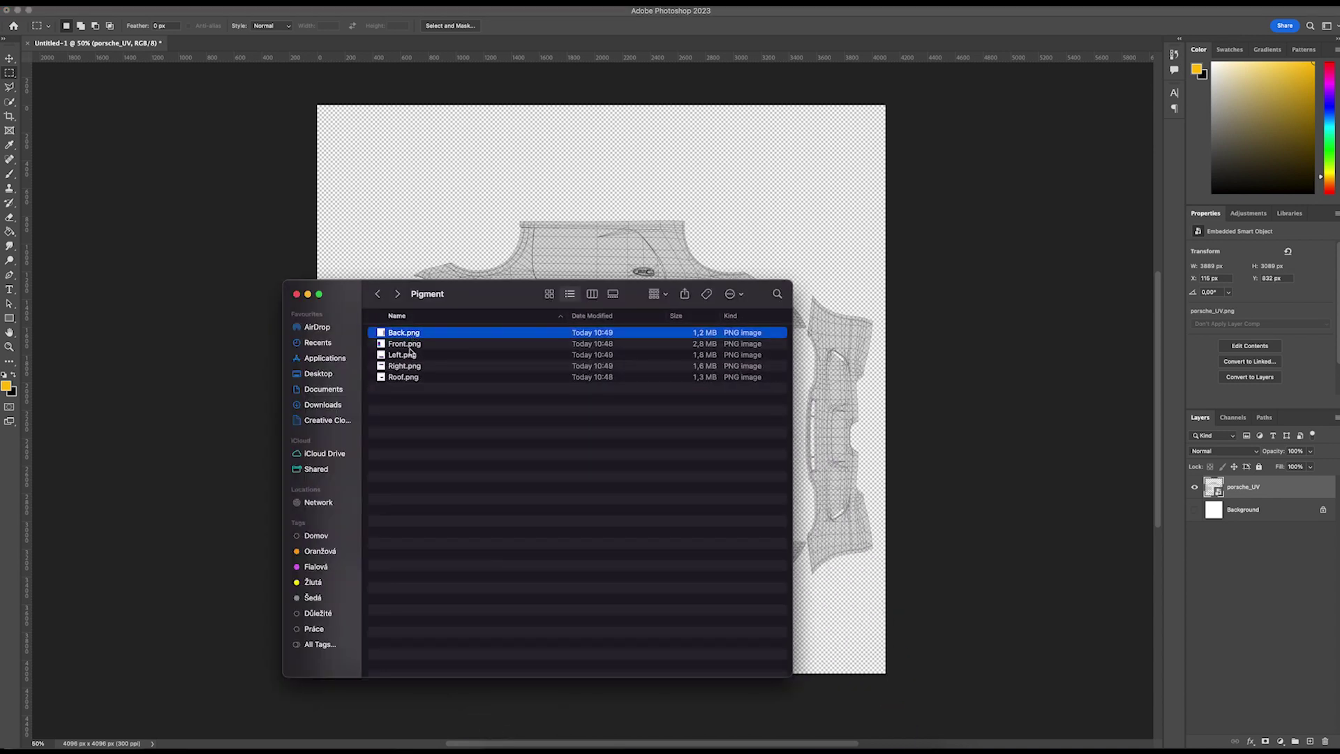
left_click(403, 378, "shift")
left_click_drag(495, 401, 844, 413)
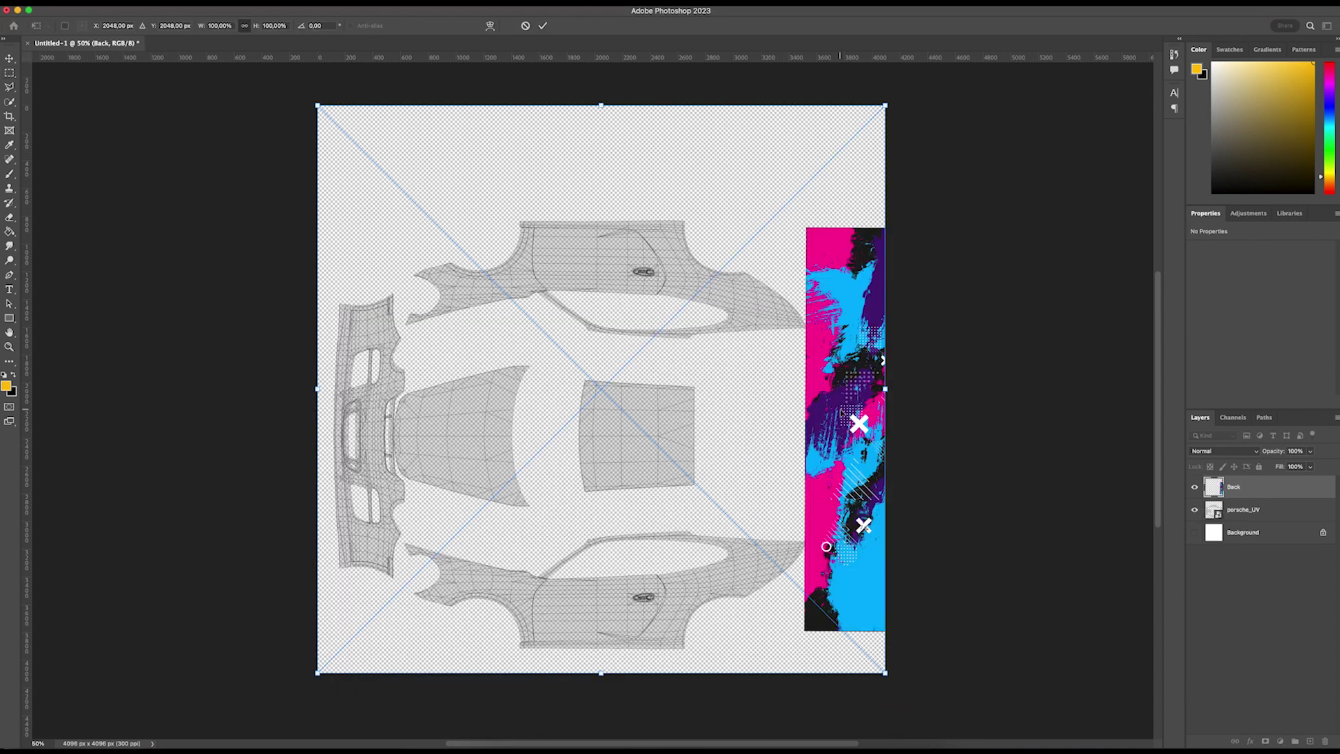
key("Return")
key("Return")
key("Return")
key("Return")
key("Return")
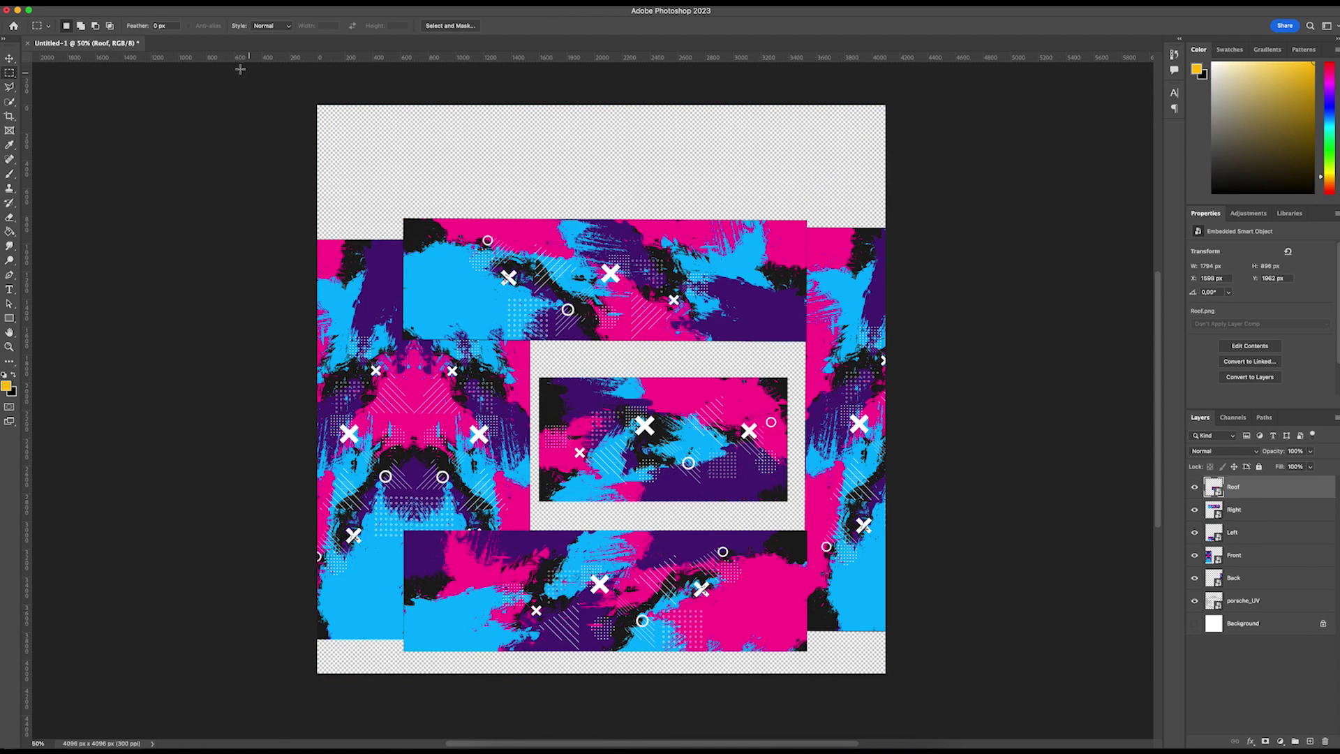
left_click(92, 9)
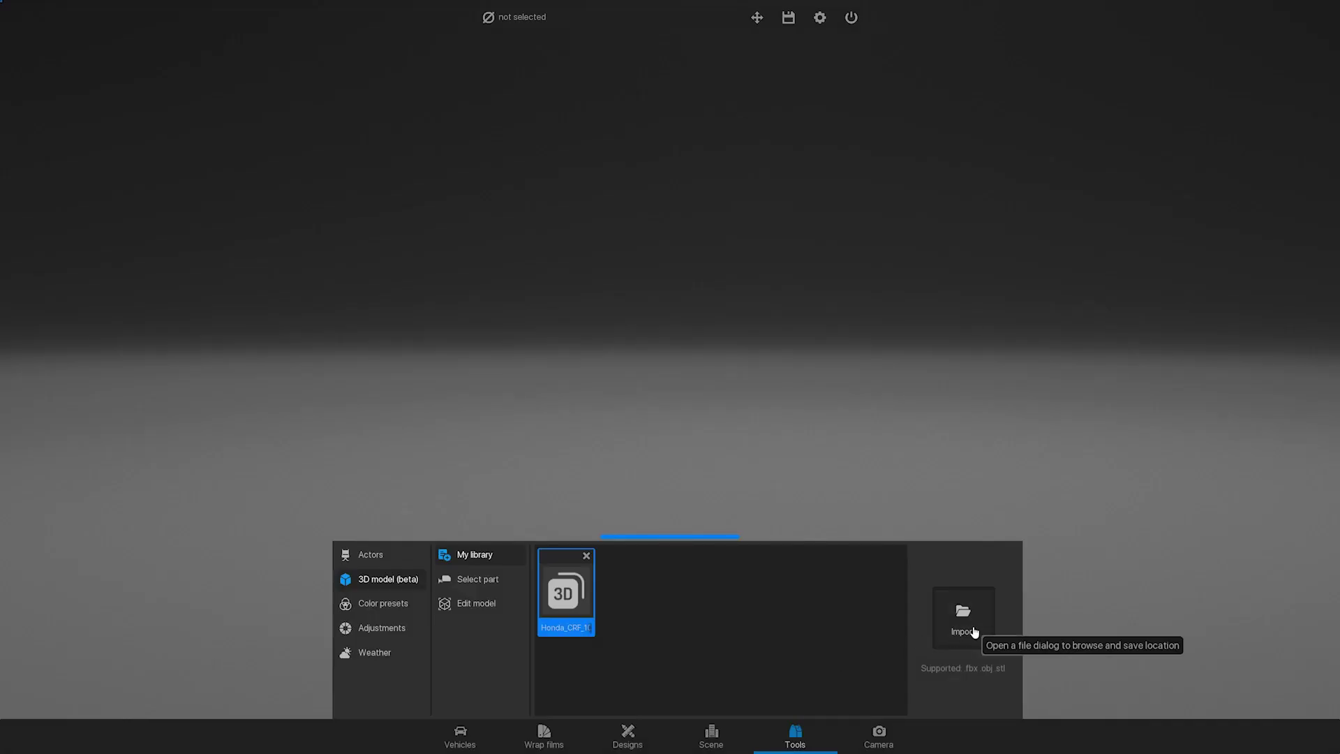
Step: Import porsche 911 gt3 into My library and place it in the scene
left_click(964, 619)
left_click(284, 109)
left_click(536, 360)
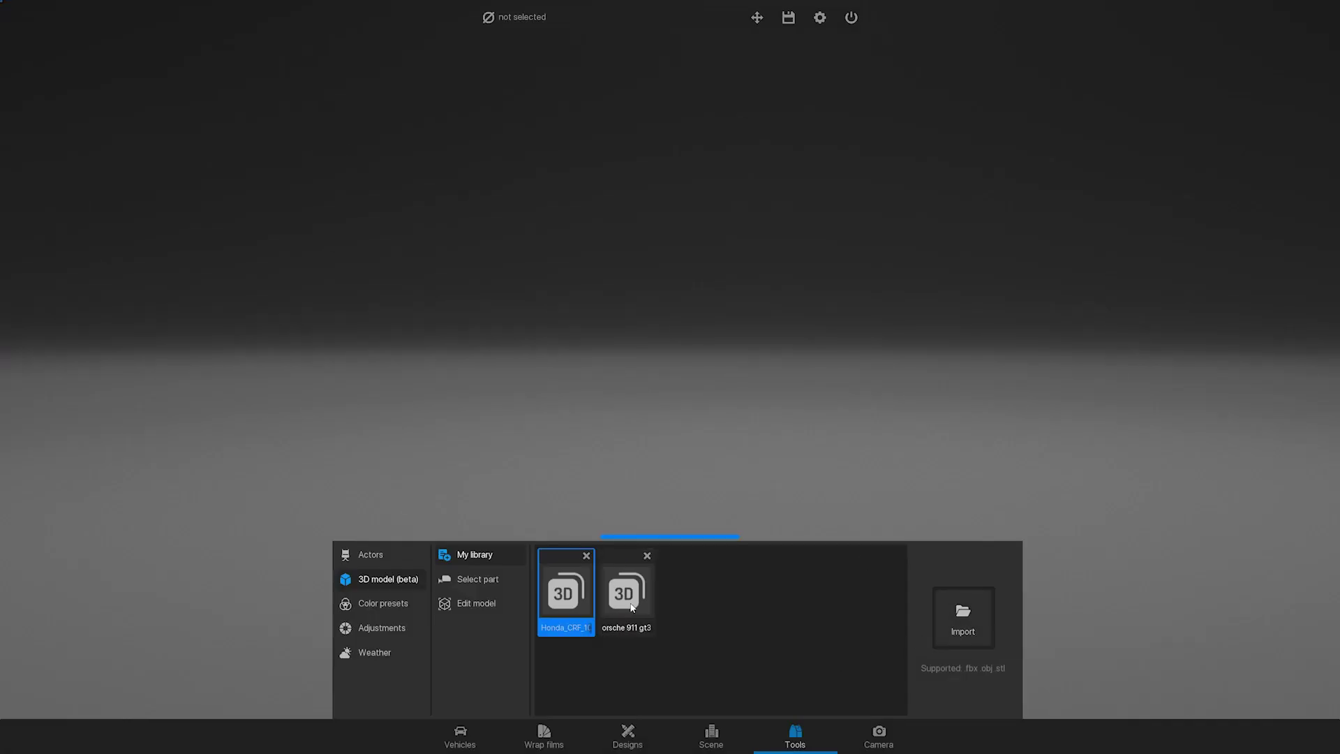
left_click_drag(627, 599, 599, 380)
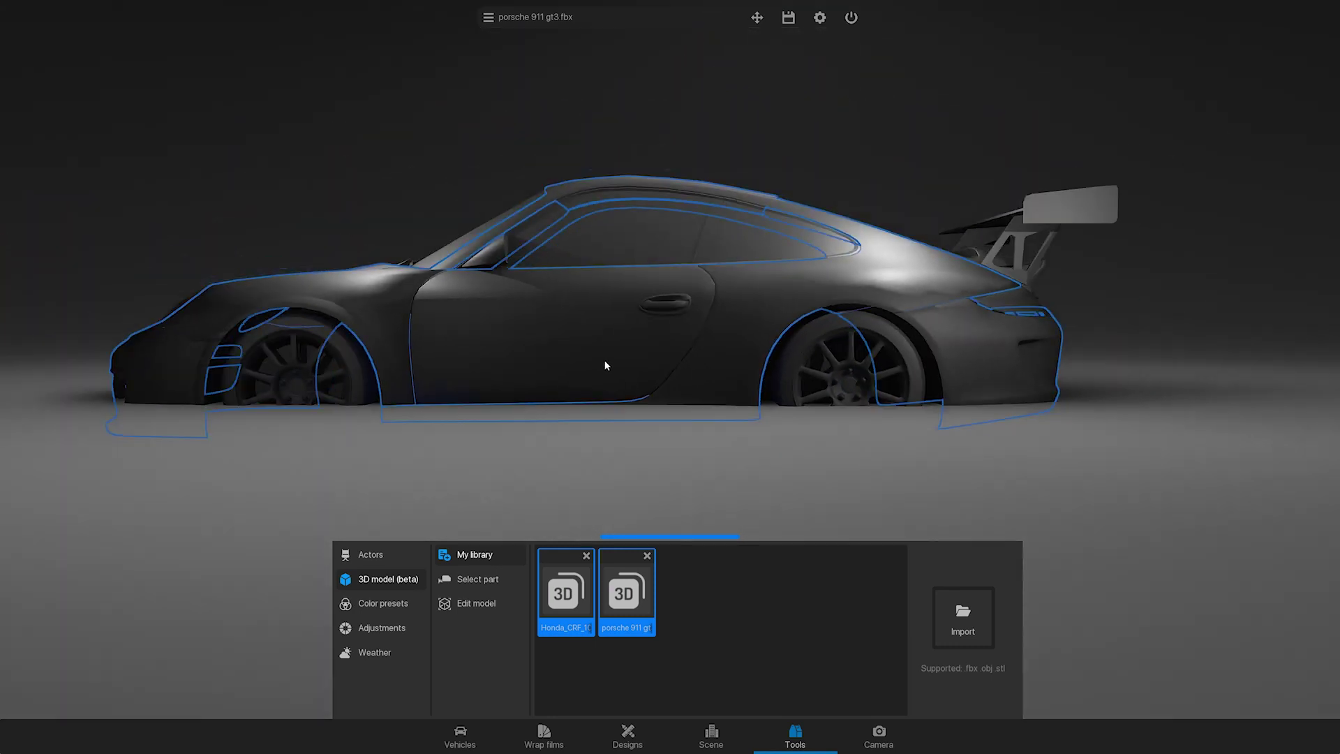
left_click(757, 17)
scroll(634, 99, "down", 3)
scroll(634, 99, "down", 2)
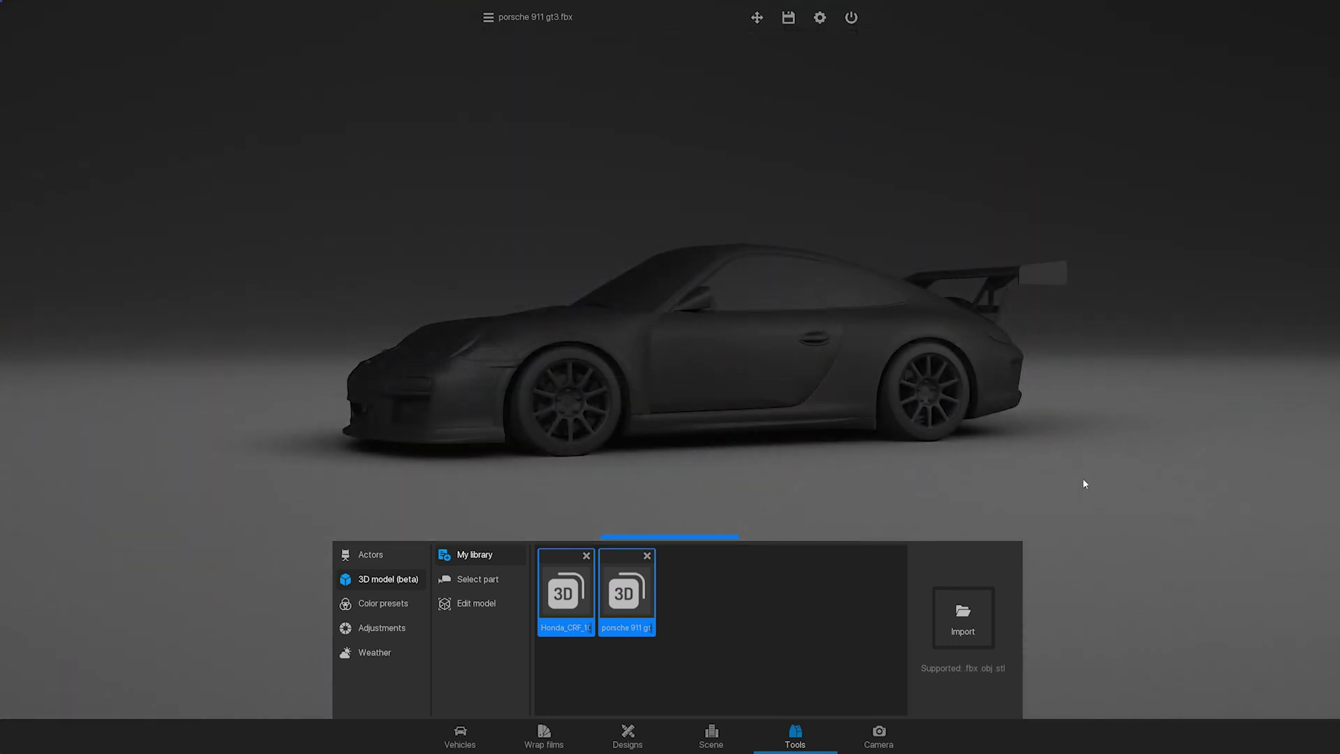
left_click(628, 736)
Step: Import Design_UV.jpg into the design library and apply its camo to the Porsche body
left_click(314, 603)
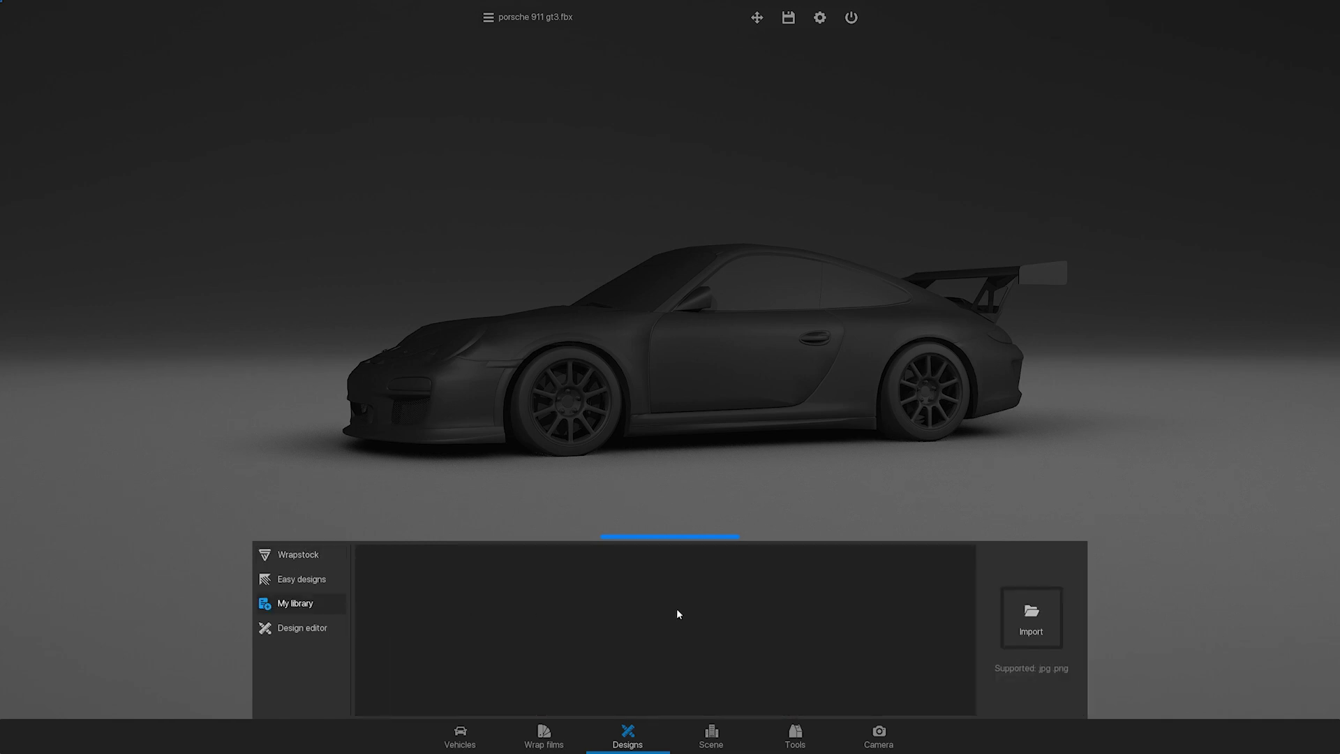
left_click(1028, 628)
left_click(222, 164)
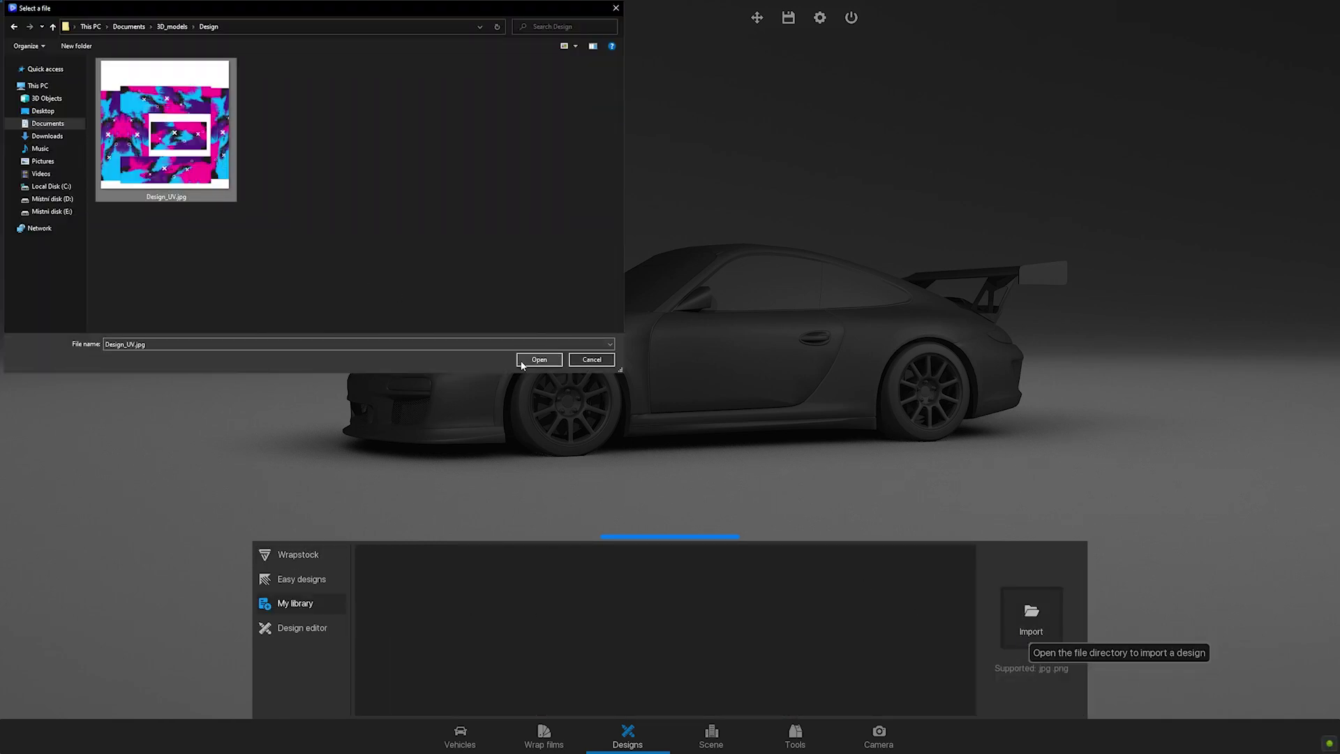
left_click(538, 359)
left_click(387, 593)
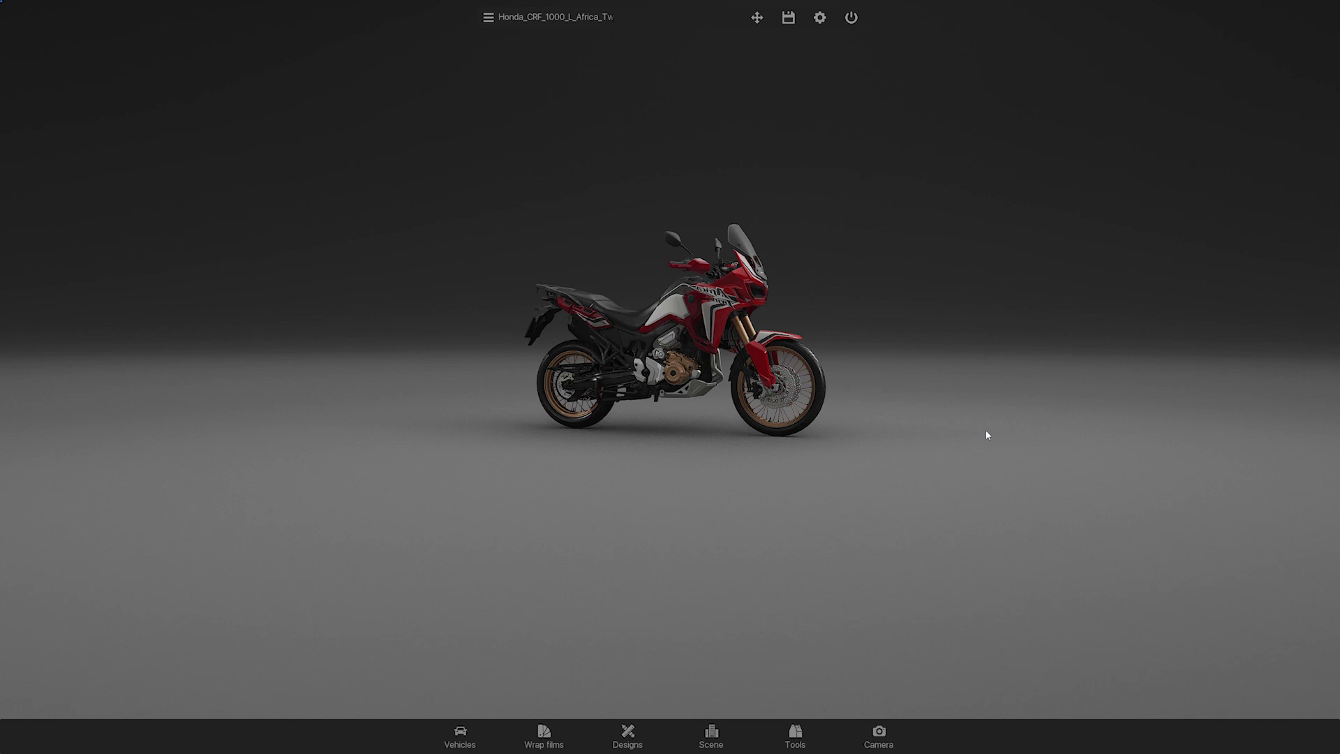
Step: Slide the Honda along the Locate X and Y fields and set Rotate Z to about 75.78
left_click(755, 20)
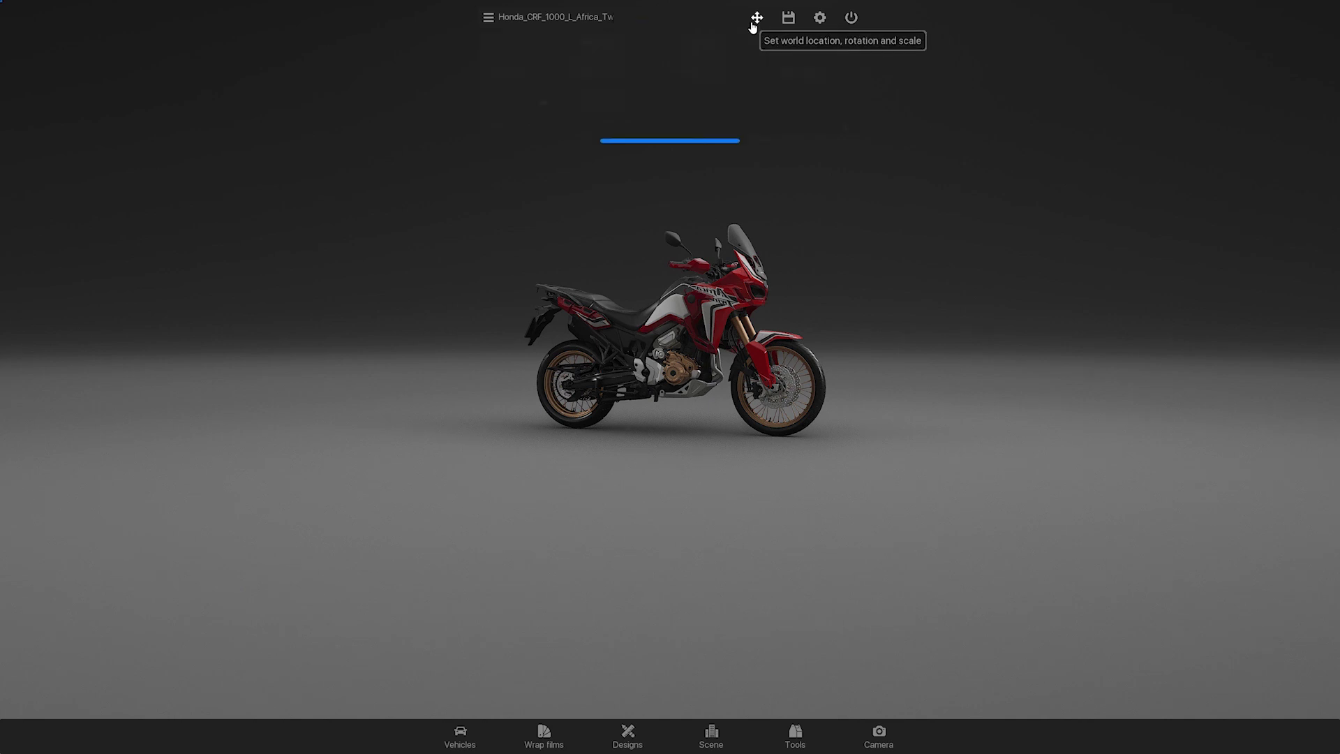
left_click_drag(695, 44, 733, 48)
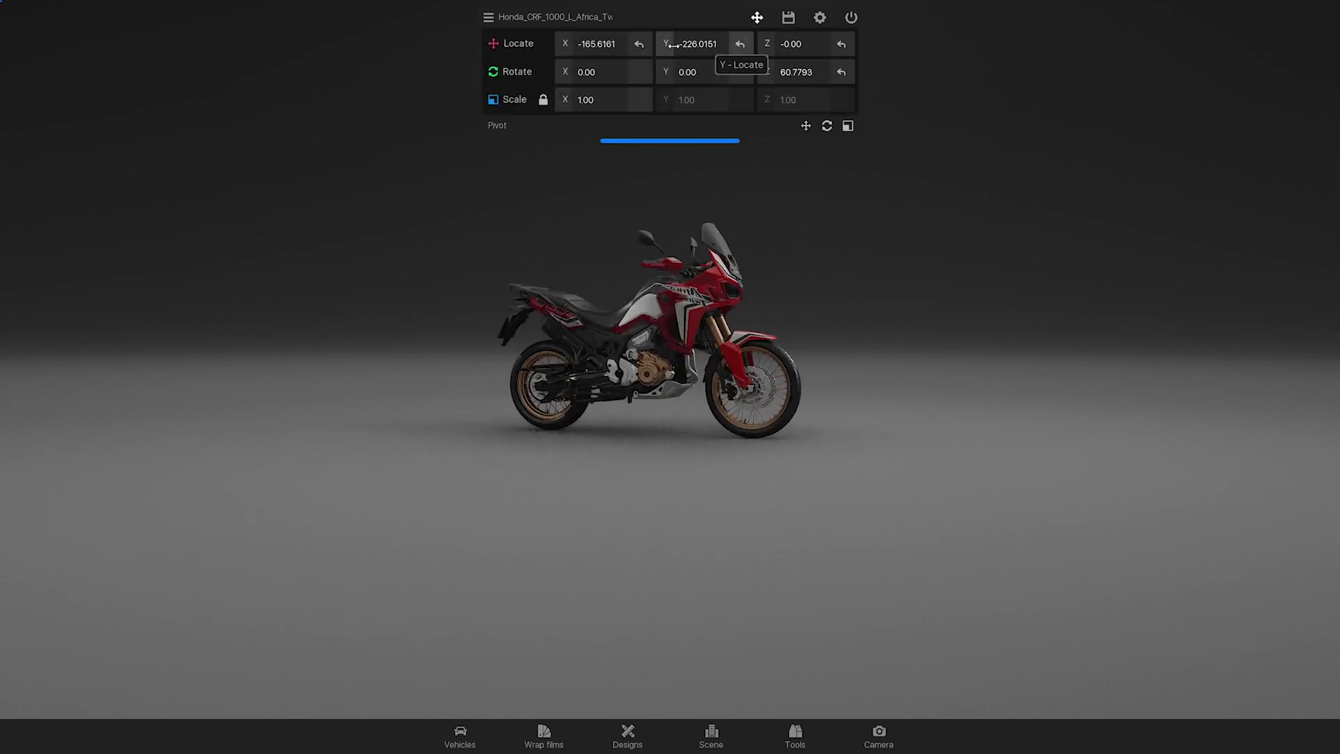
left_click_drag(628, 44, 802, 44)
left_click_drag(797, 71, 798, 71)
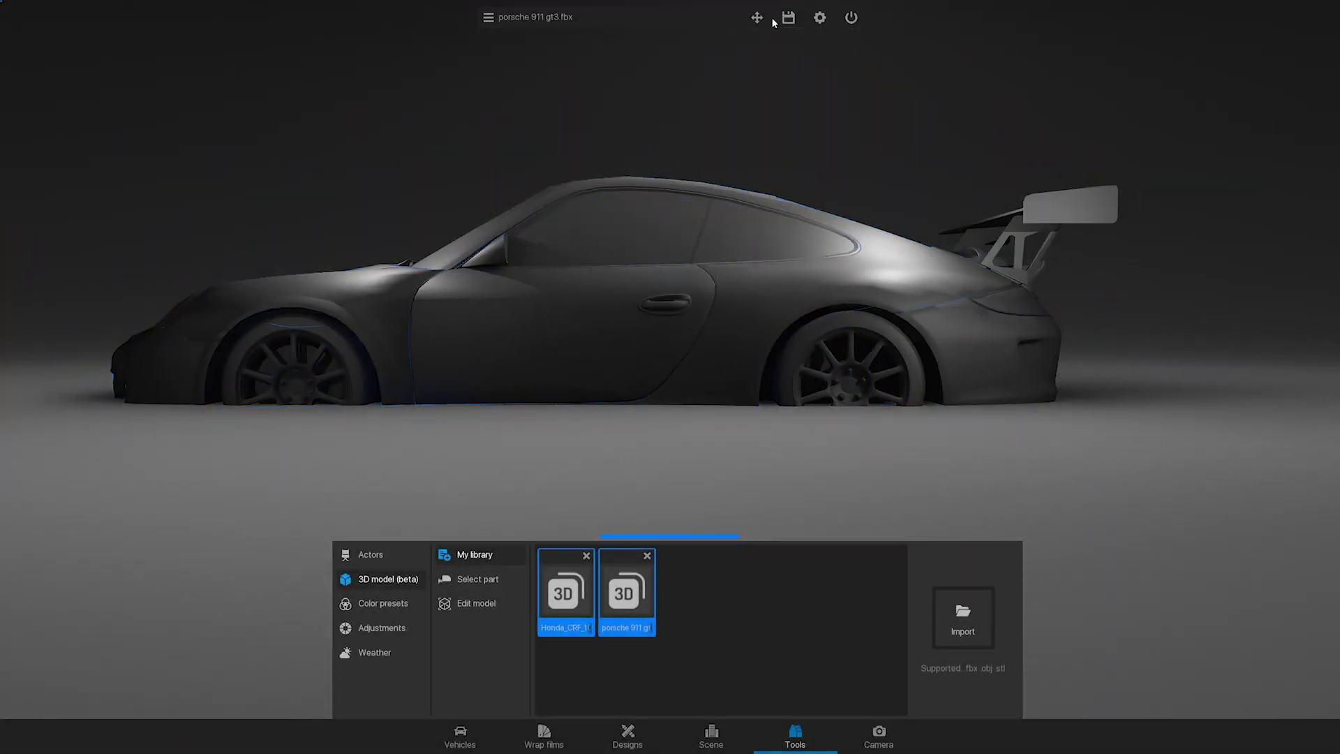
Step: Scale the Porsche down in stages to 0.209, adjusting its height until the wheels rest on the floor
left_click(758, 17)
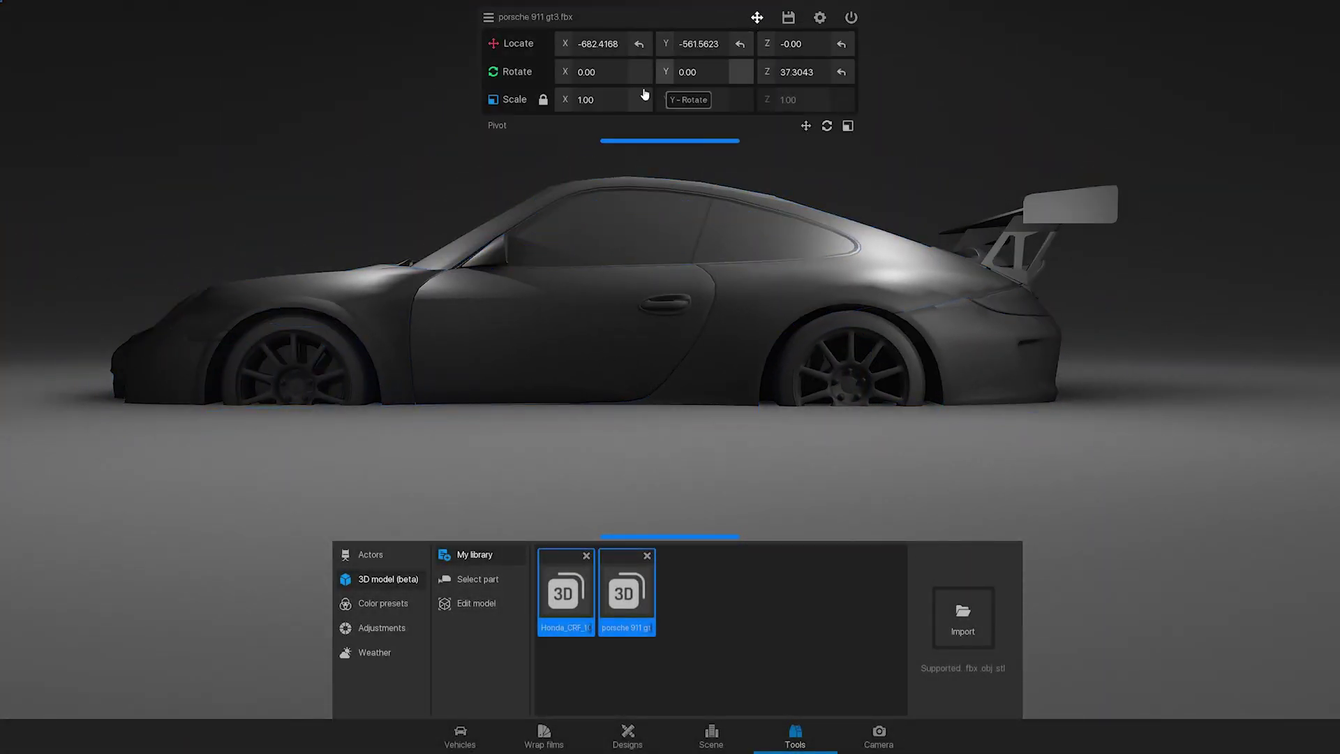
left_click_drag(634, 99, 583, 102)
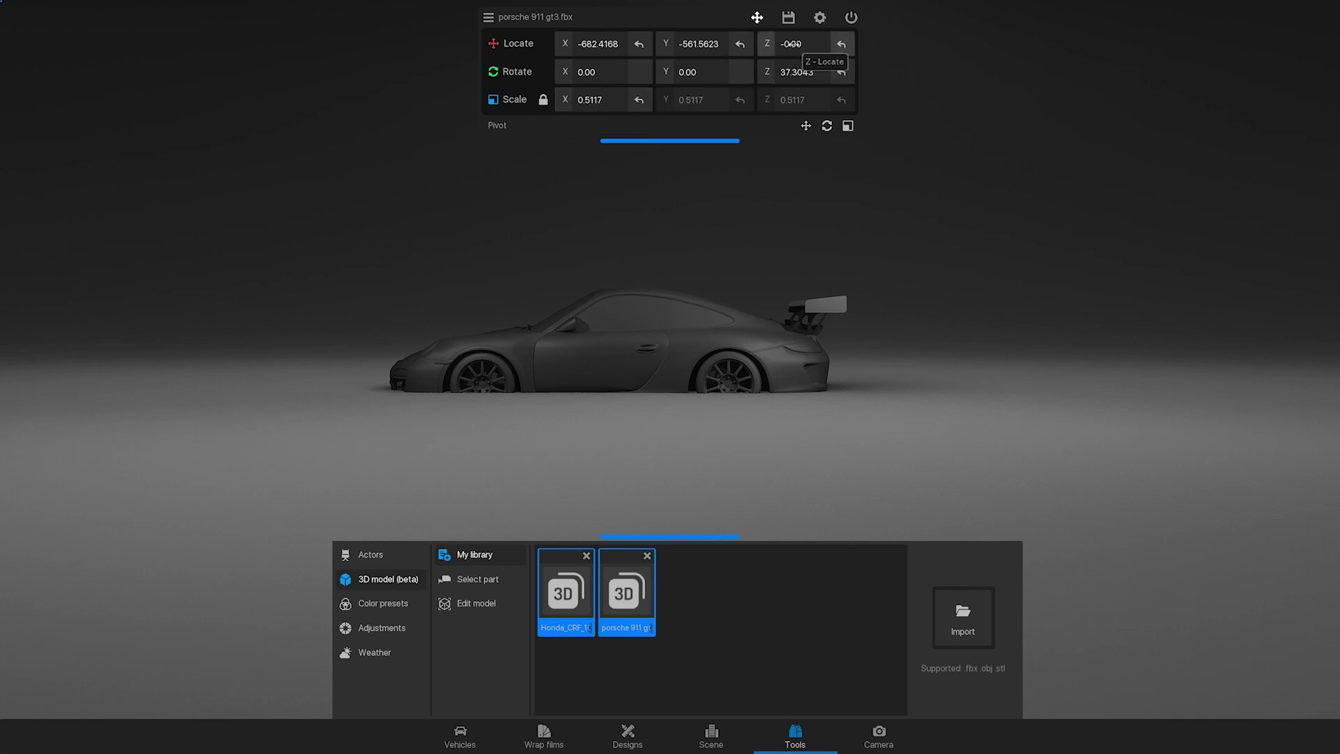
left_click_drag(806, 43, 821, 43)
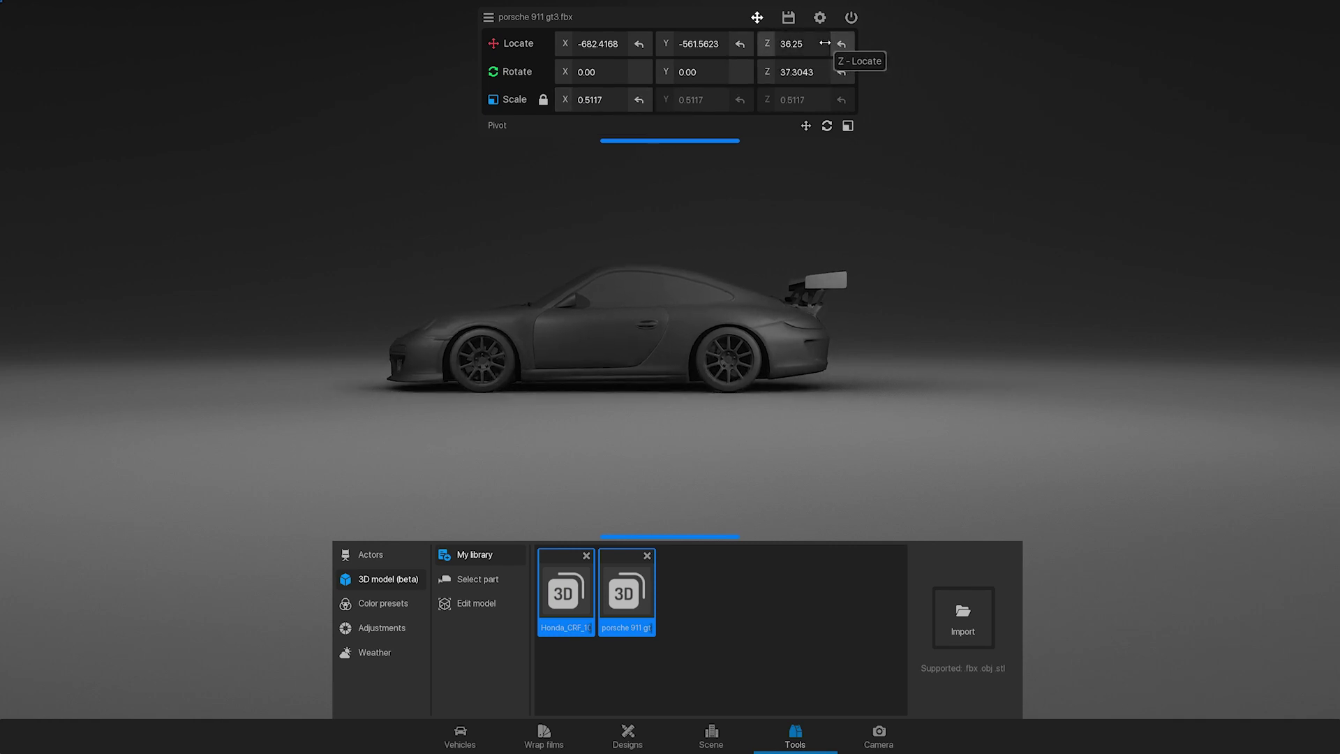
scroll(631, 344, "up", 5)
left_click_drag(626, 101, 603, 102)
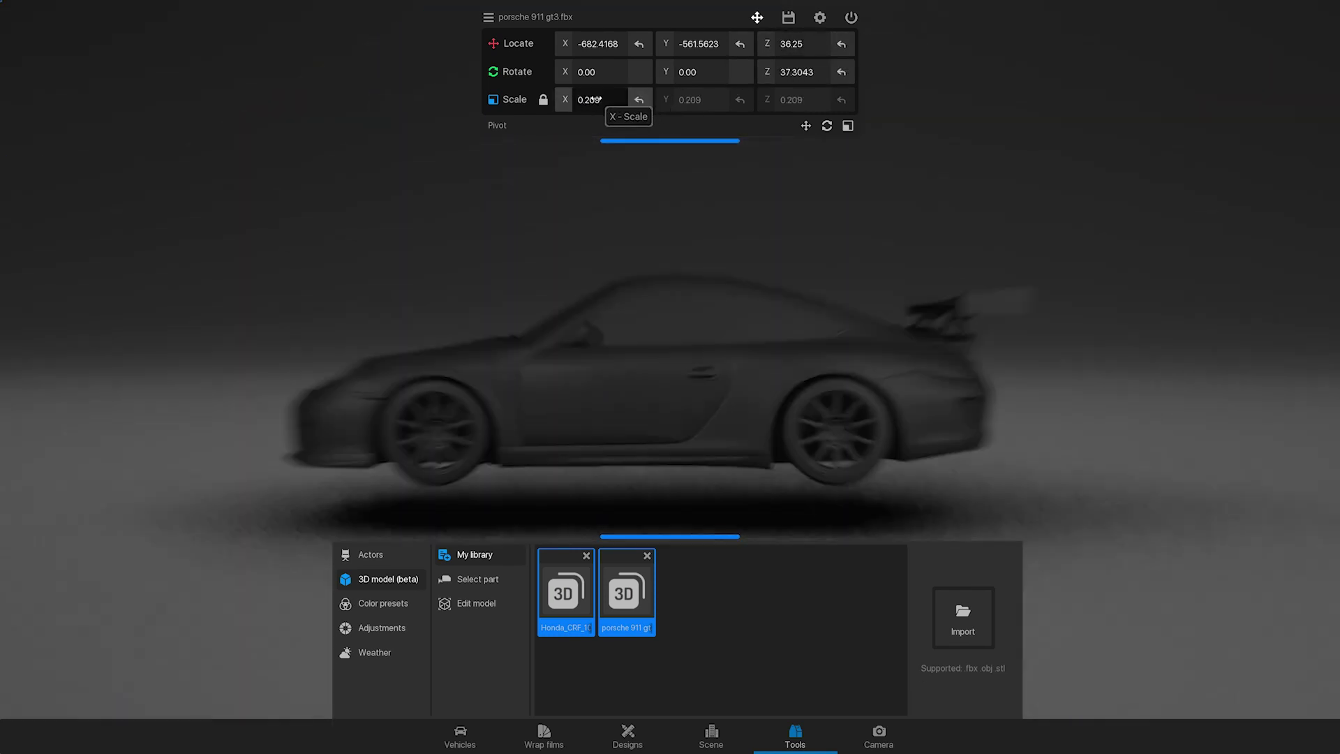
left_click_drag(790, 46, 785, 44)
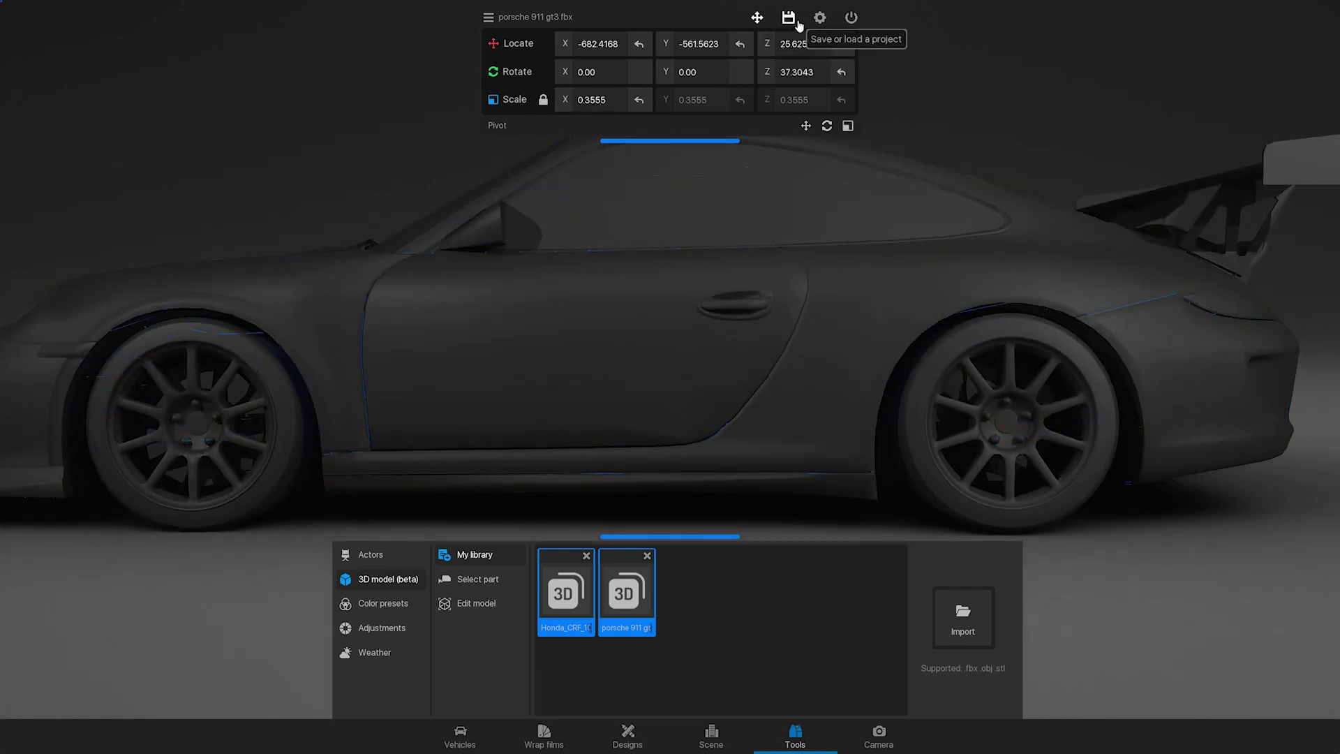
left_click_drag(626, 101, 605, 102)
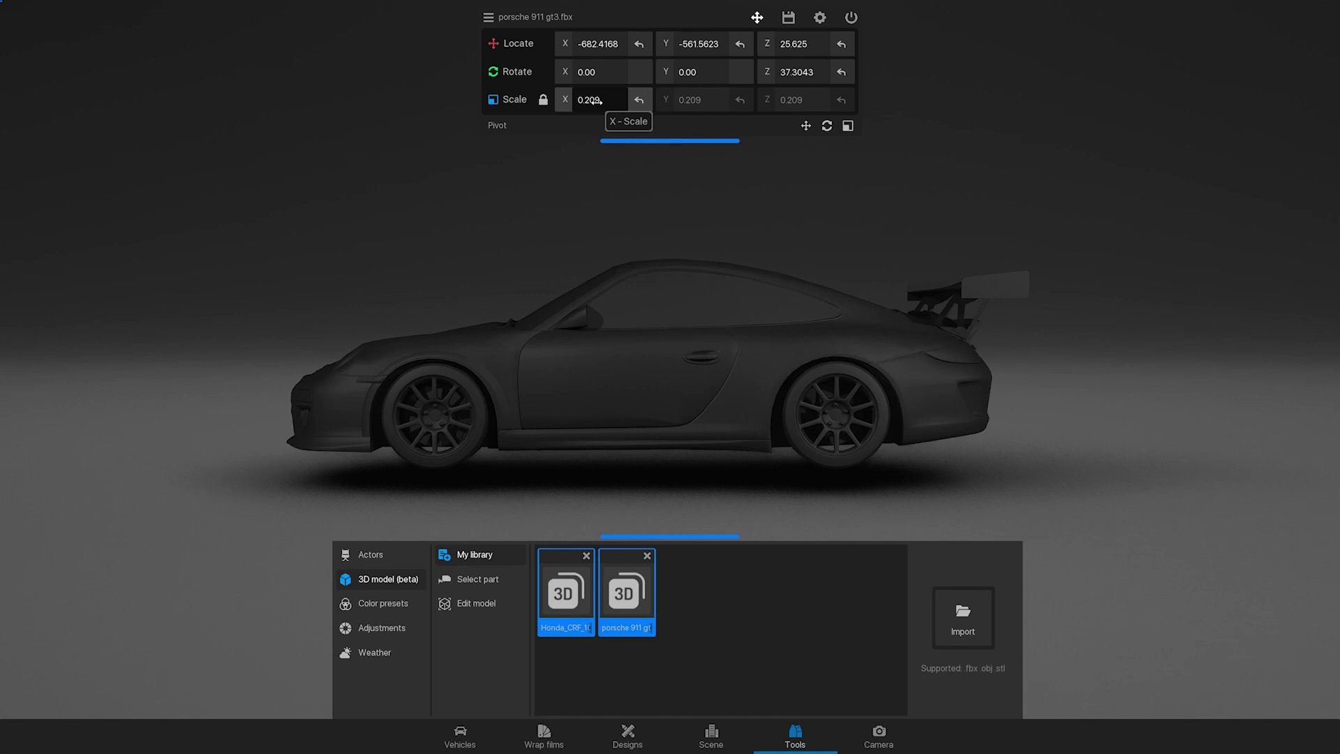
left_click_drag(793, 44, 787, 44)
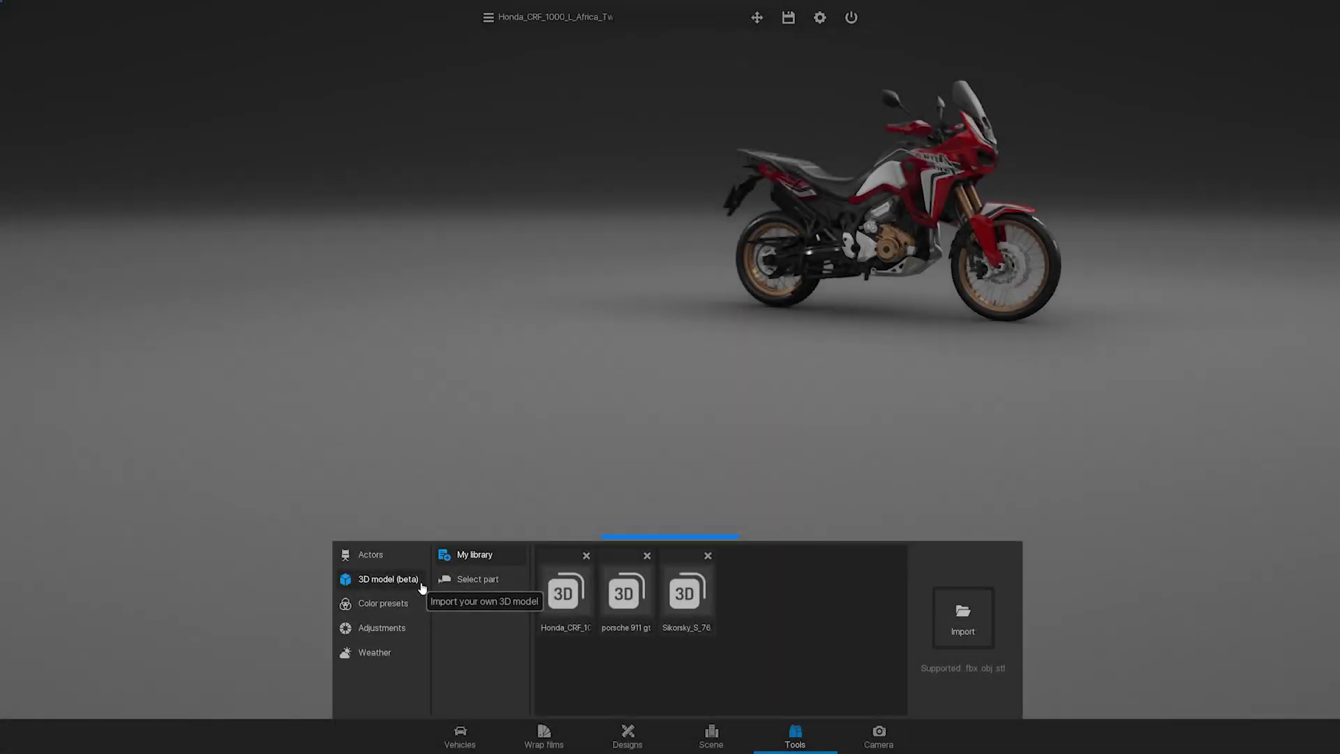
Step: Move the Honda's pivot beneath the bike to X -91.76, Y -219.02, then inspect it up close
left_click(476, 607)
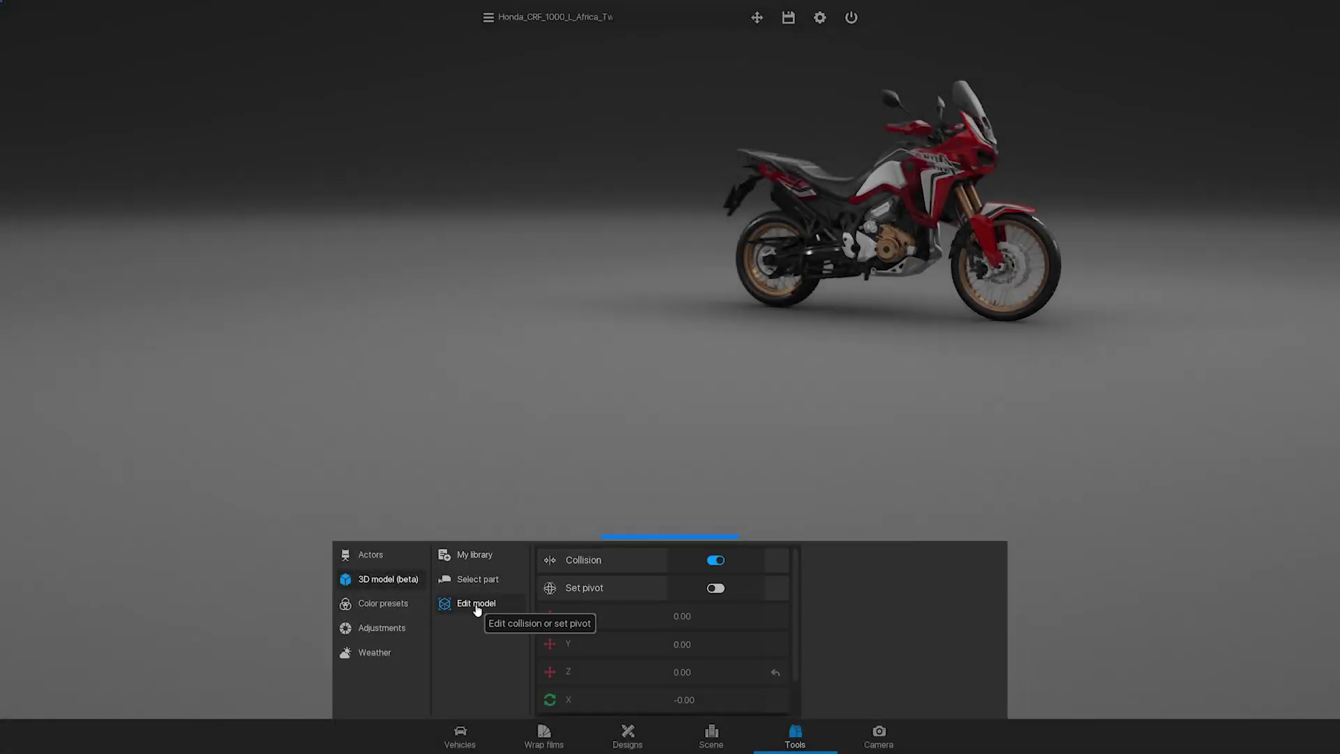
left_click(716, 589)
left_click_drag(681, 642, 559, 628)
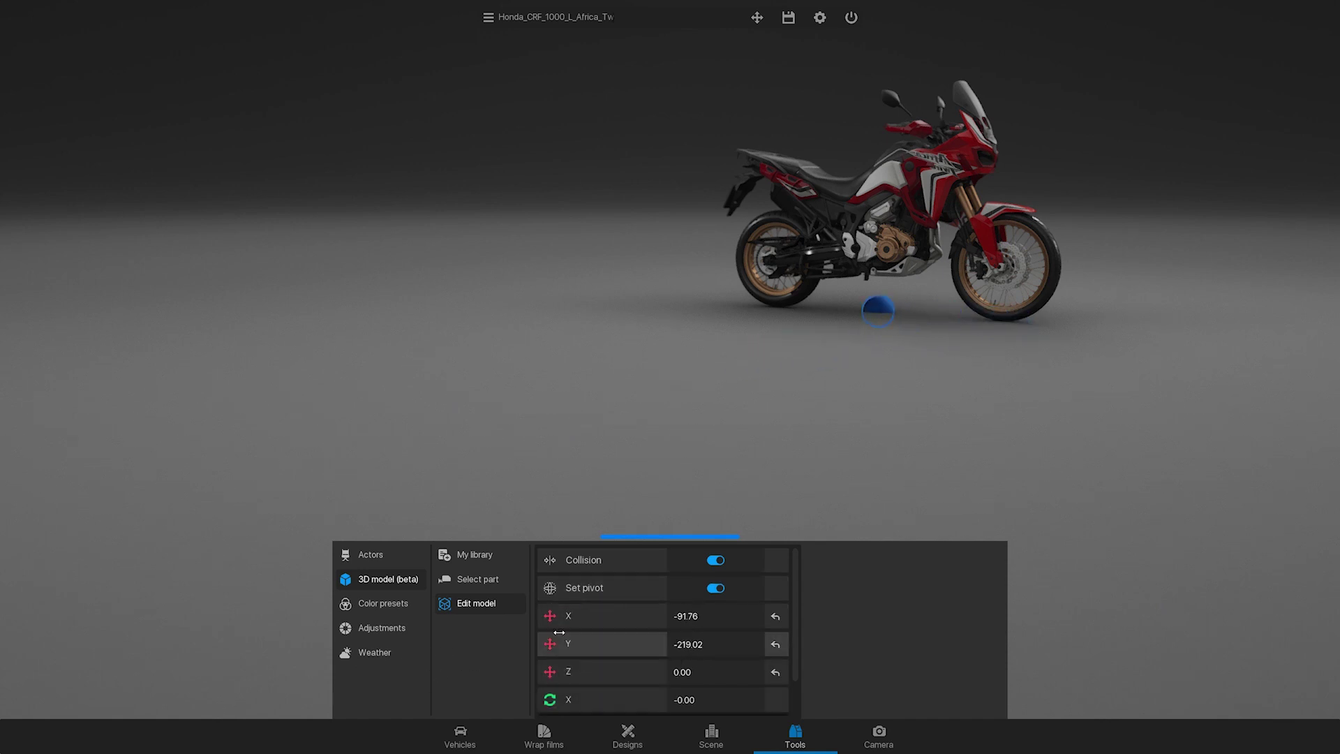
left_click(717, 589)
mouse_move(826, 350)
left_mouse_down()
mouse_move(748, 453)
mouse_move(532, 433)
mouse_move(714, 432)
left_mouse_up()
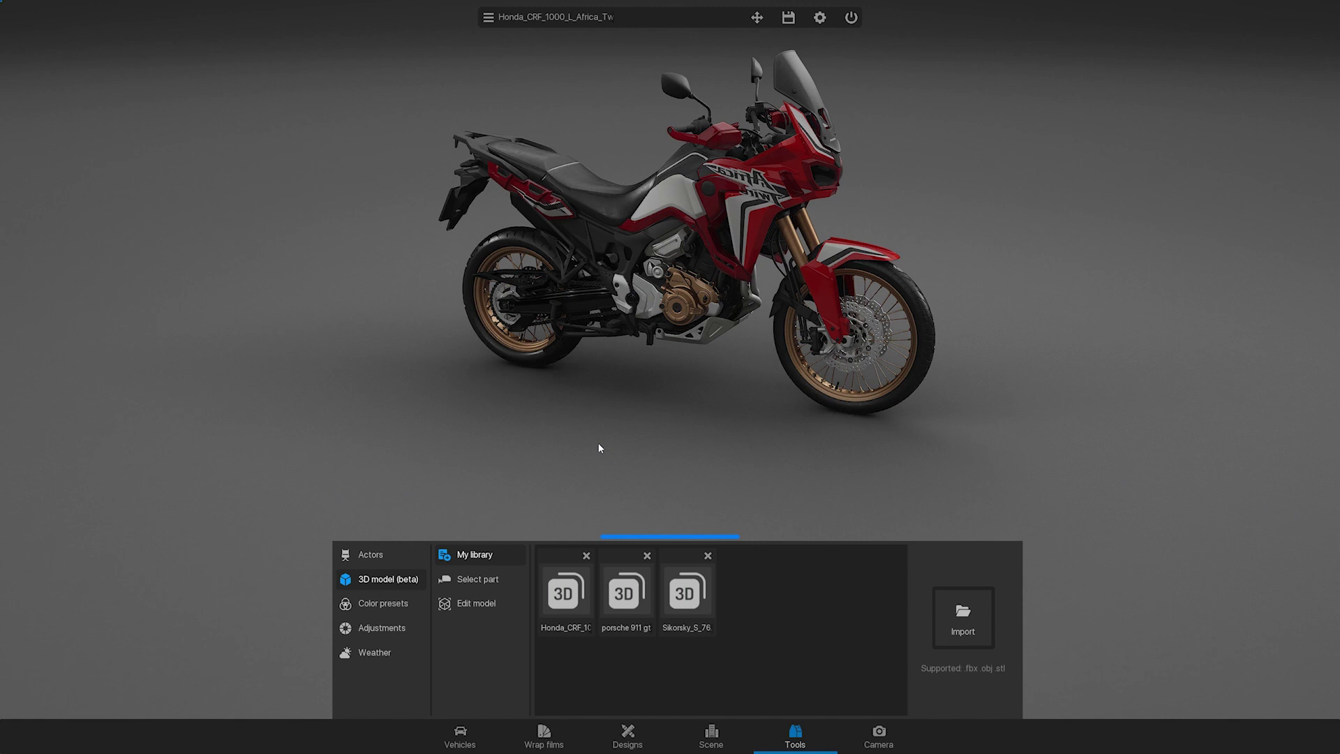
left_click(499, 610)
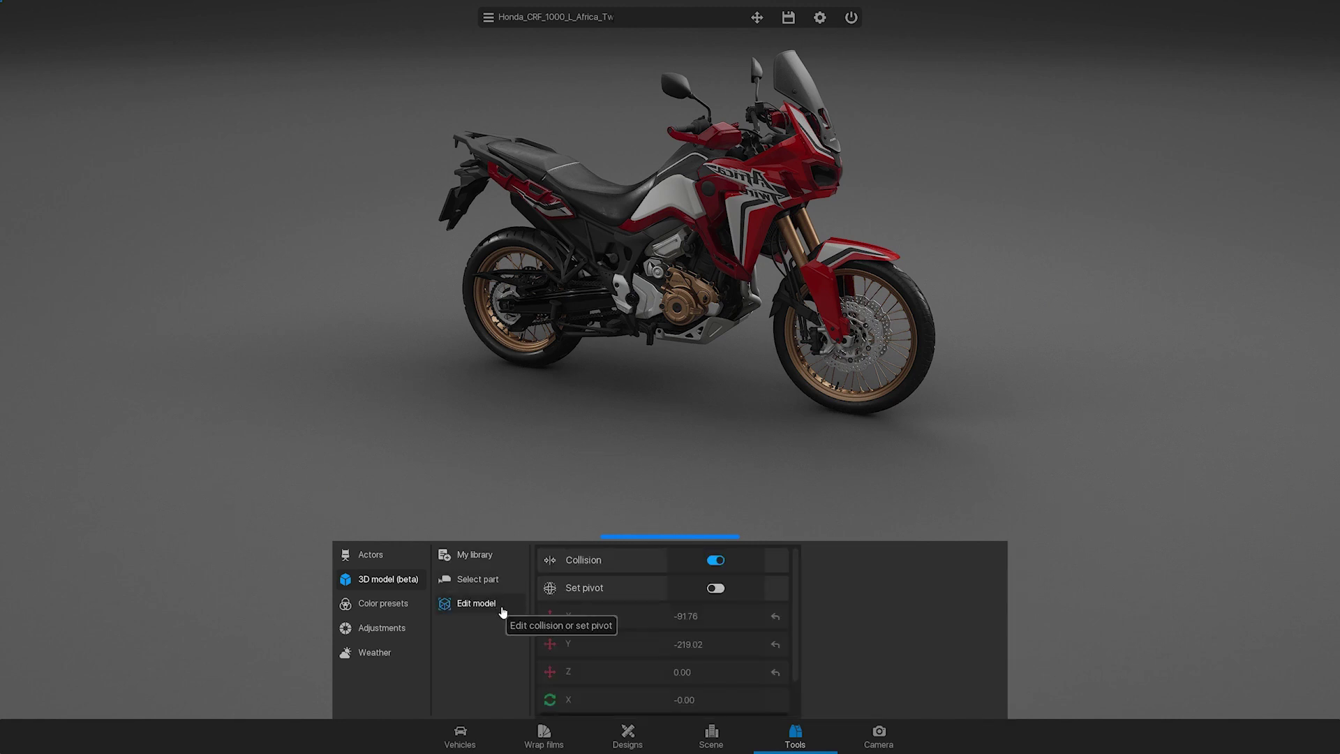